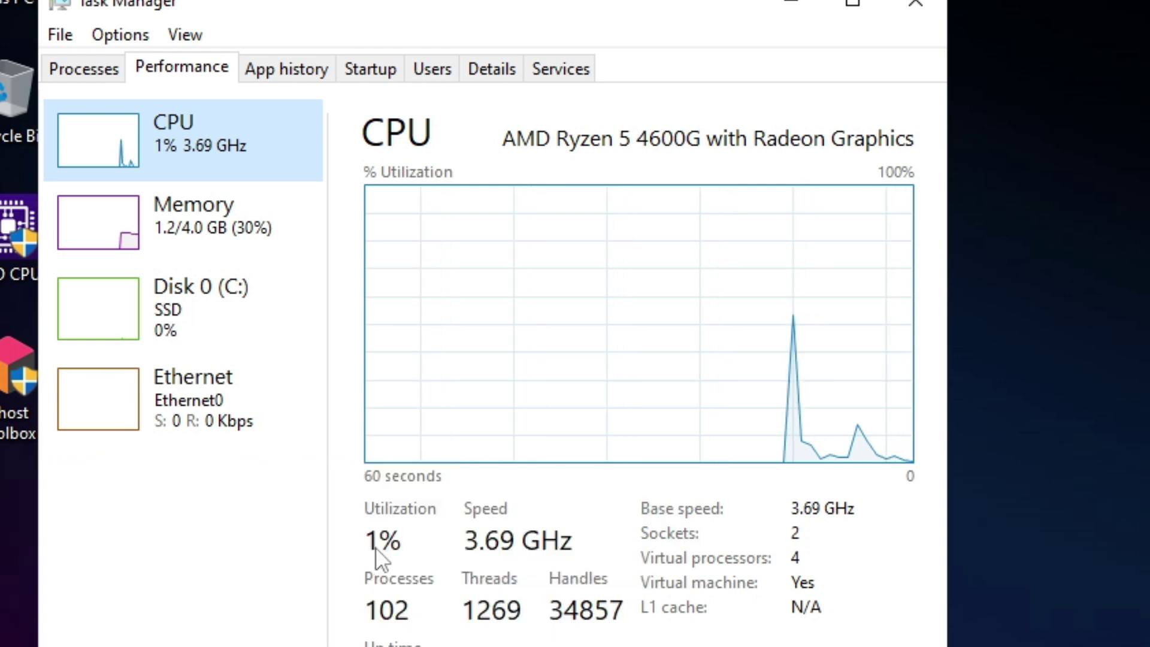
Step: Examine the memory performance details in Task Manager and close it
click(179, 238)
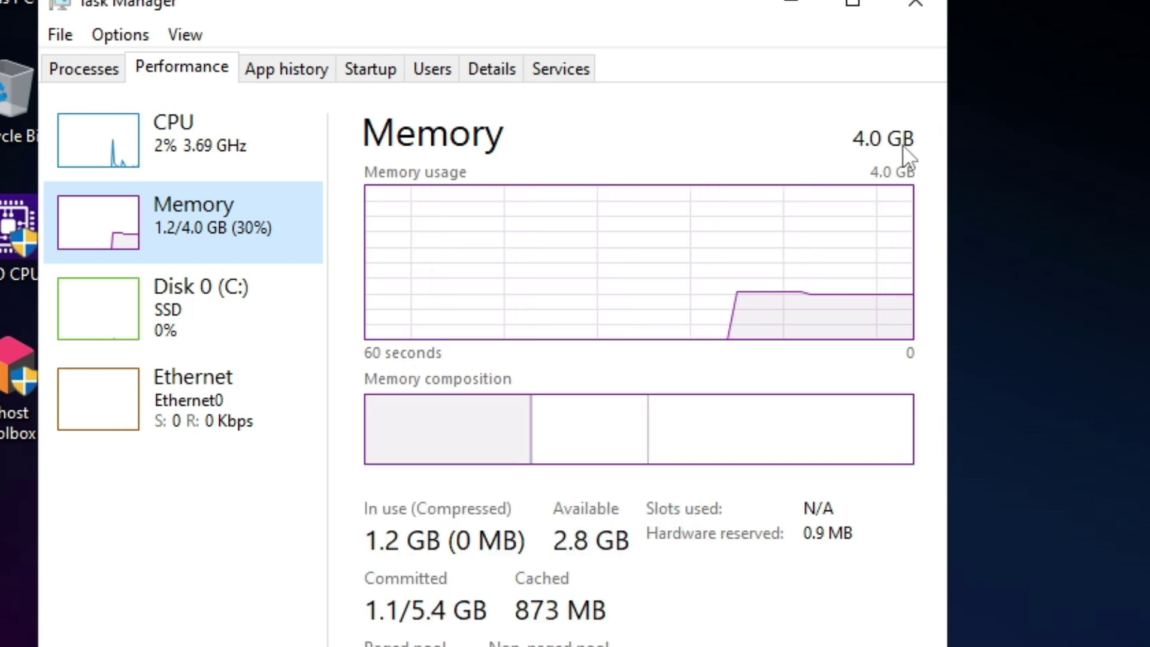
click(917, 8)
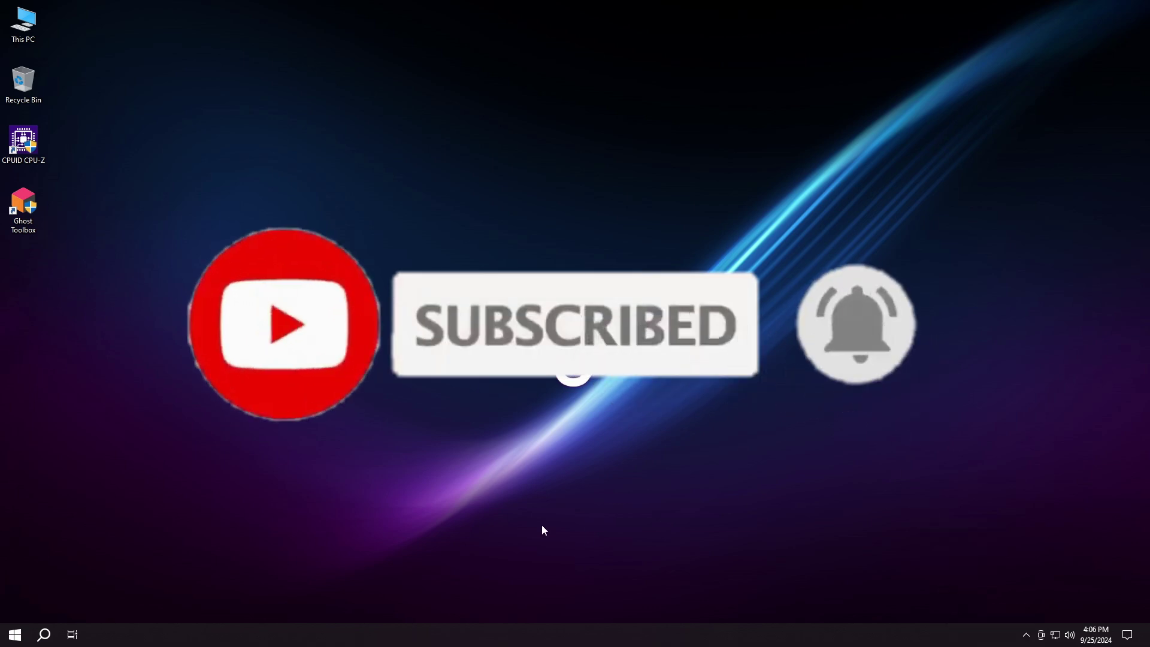
Step: Open This PC and check the used and free space in the Local Disk (C:) properties, then close the windows
double_click(24, 24)
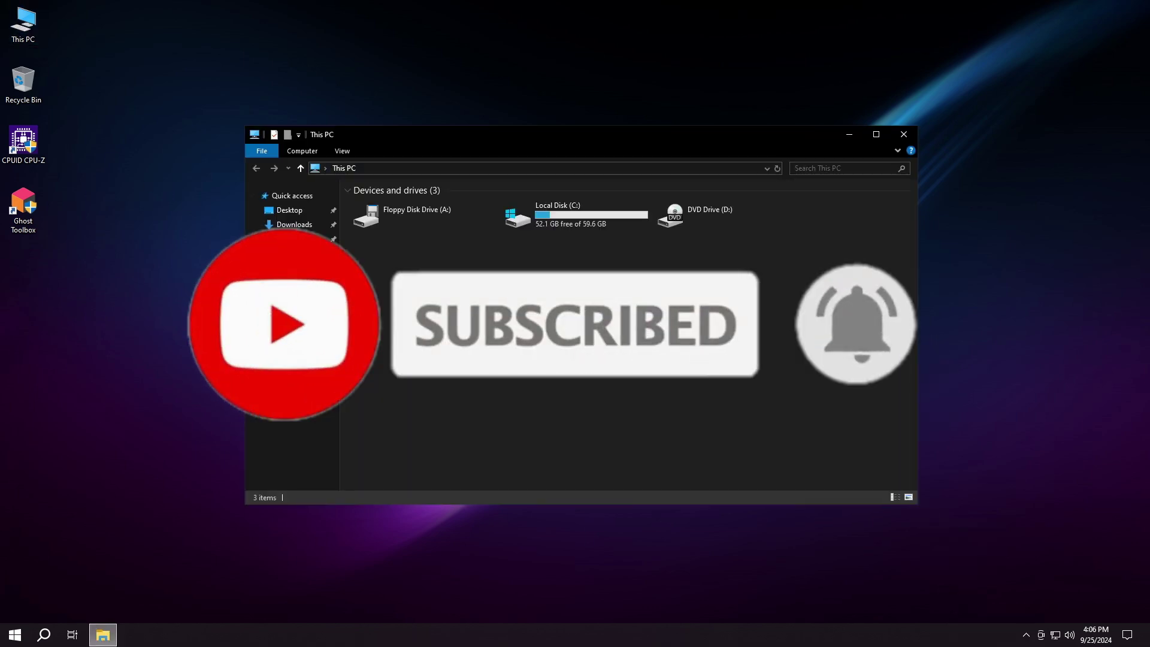
click(556, 223)
right_click(555, 223)
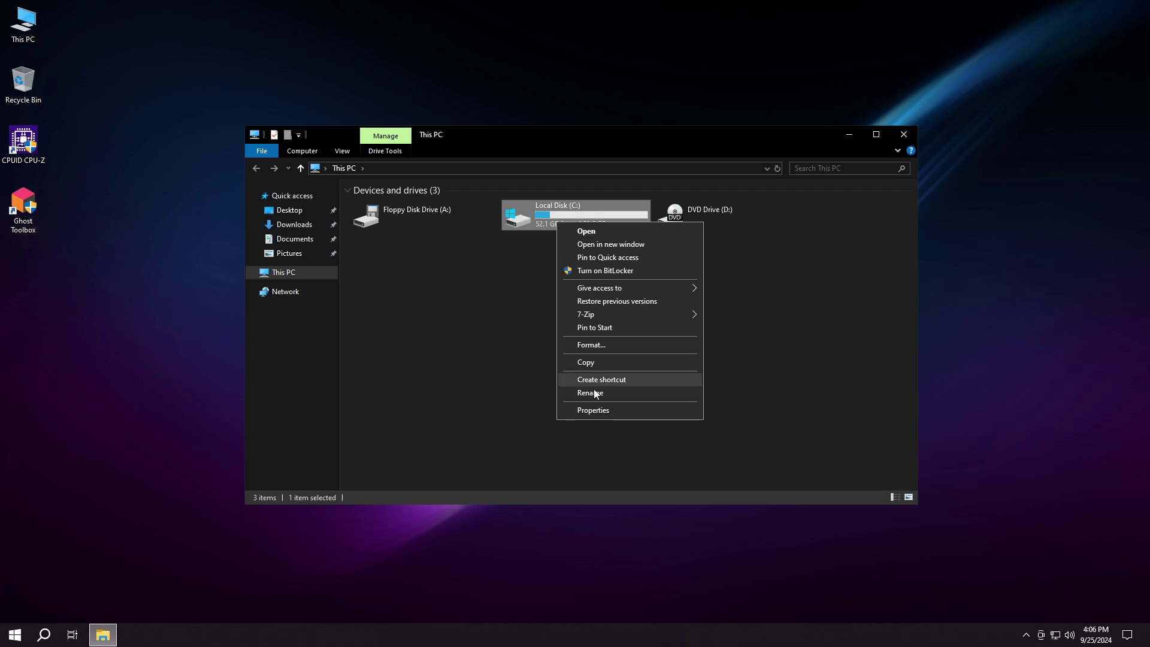
click(594, 411)
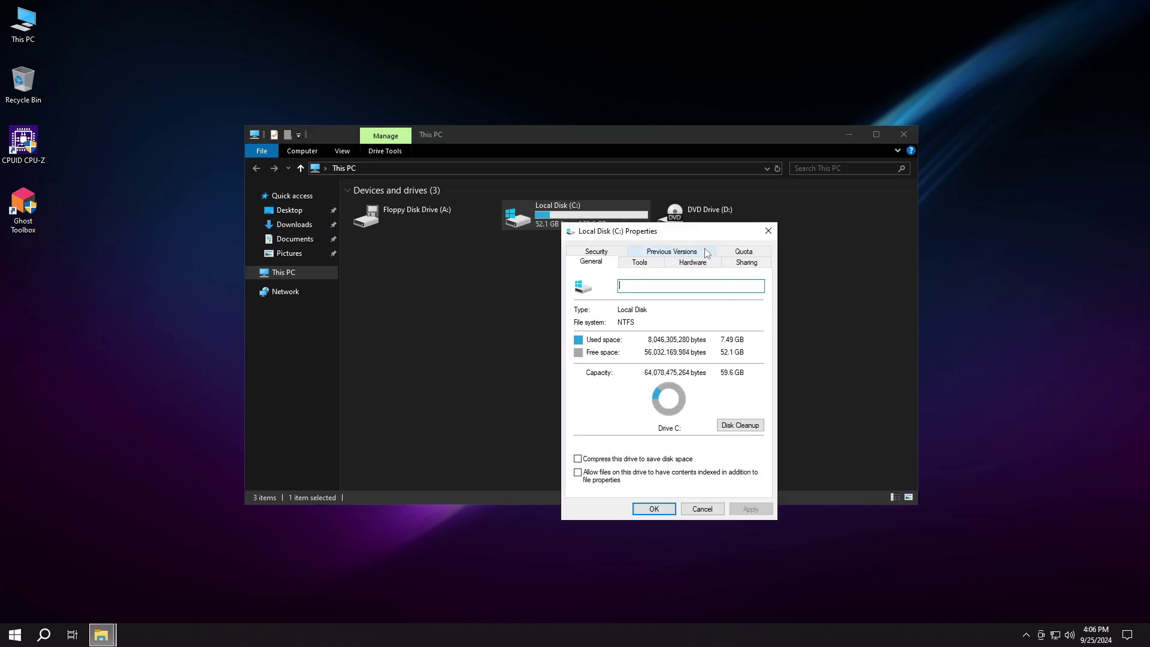
drag(694, 234, 829, 179)
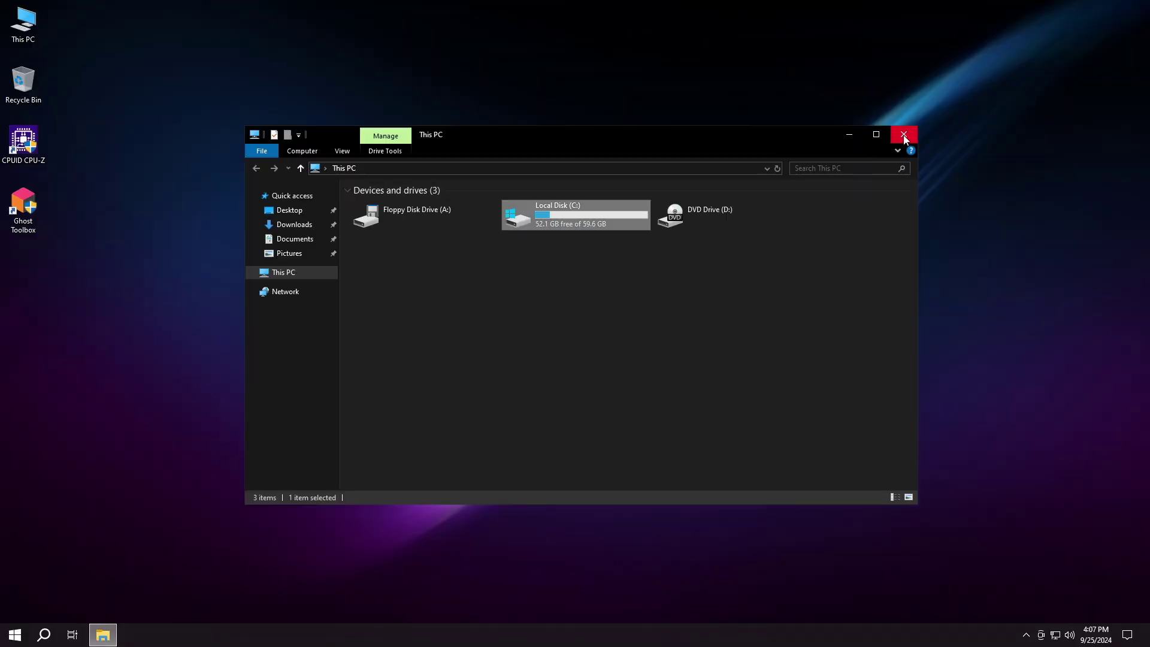
click(903, 136)
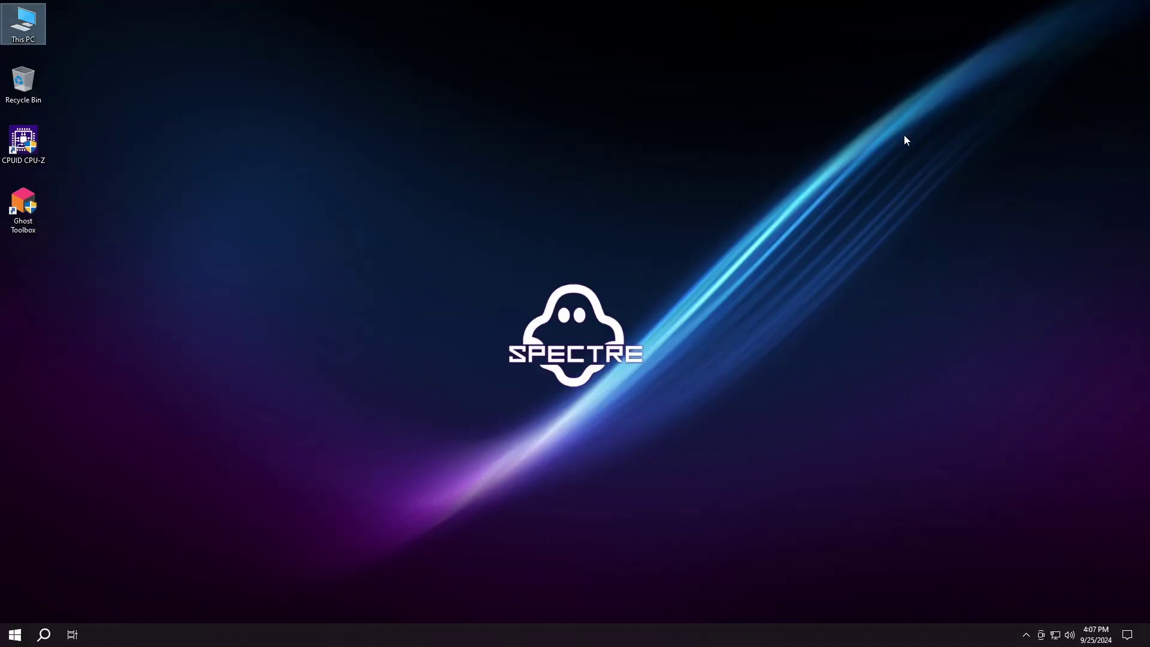
Step: Open the Control Panel's list of installed programs and go through the entries from 7-Zip to VMware Tools
click(5, 635)
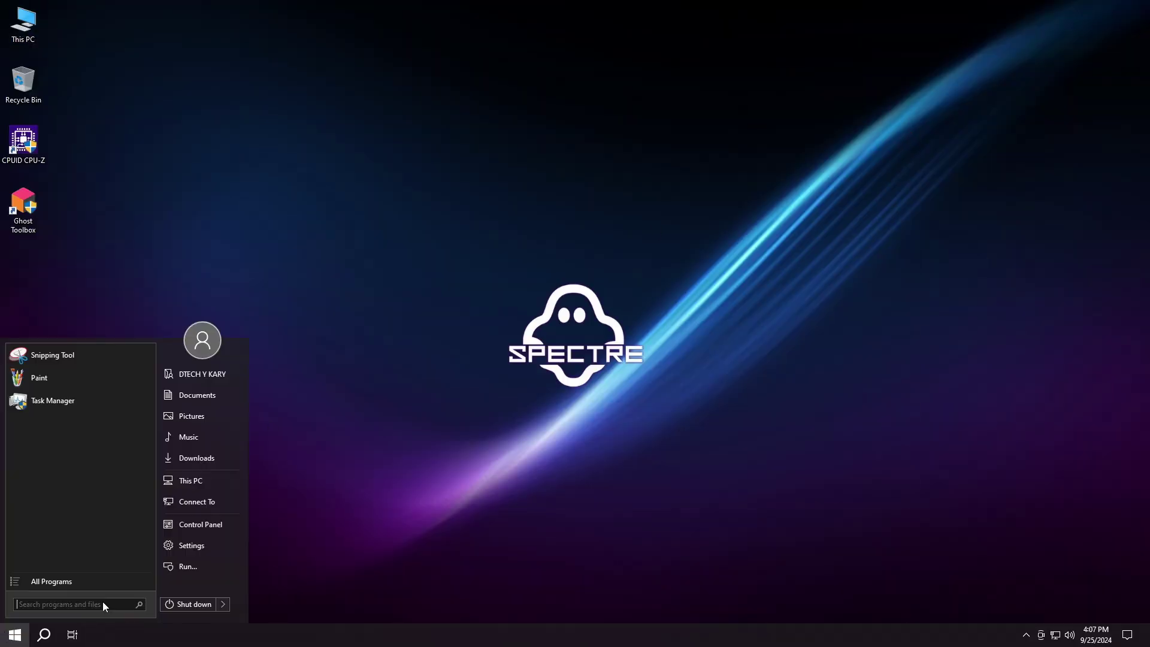
click(226, 531)
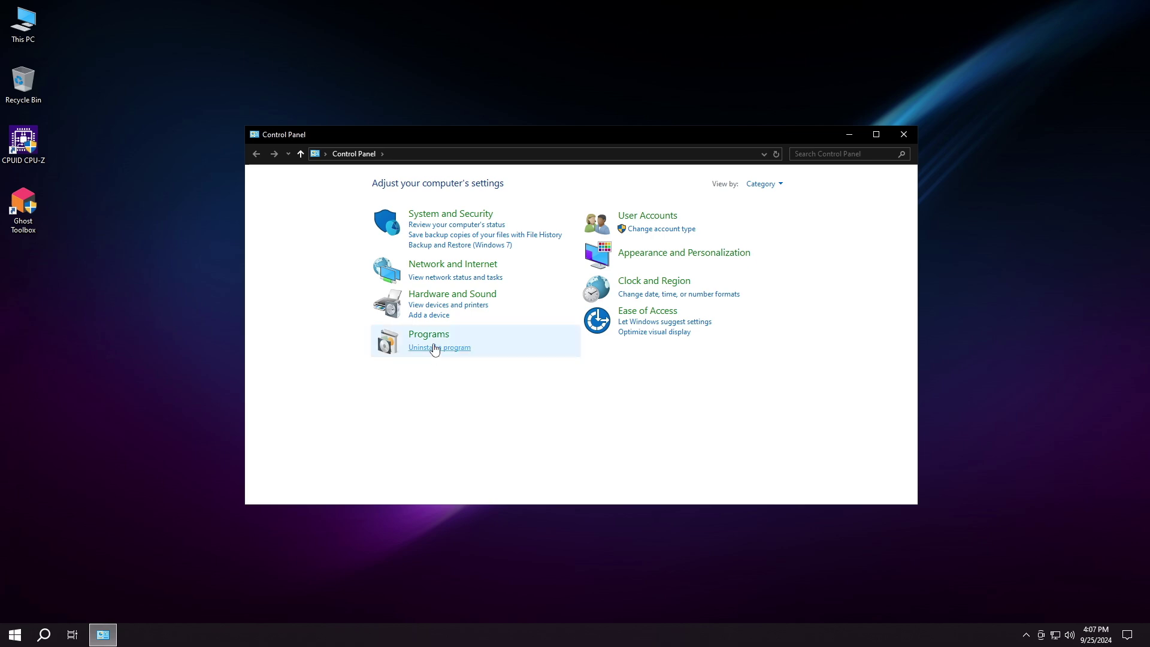
click(436, 348)
drag(567, 134, 573, 37)
click(426, 157)
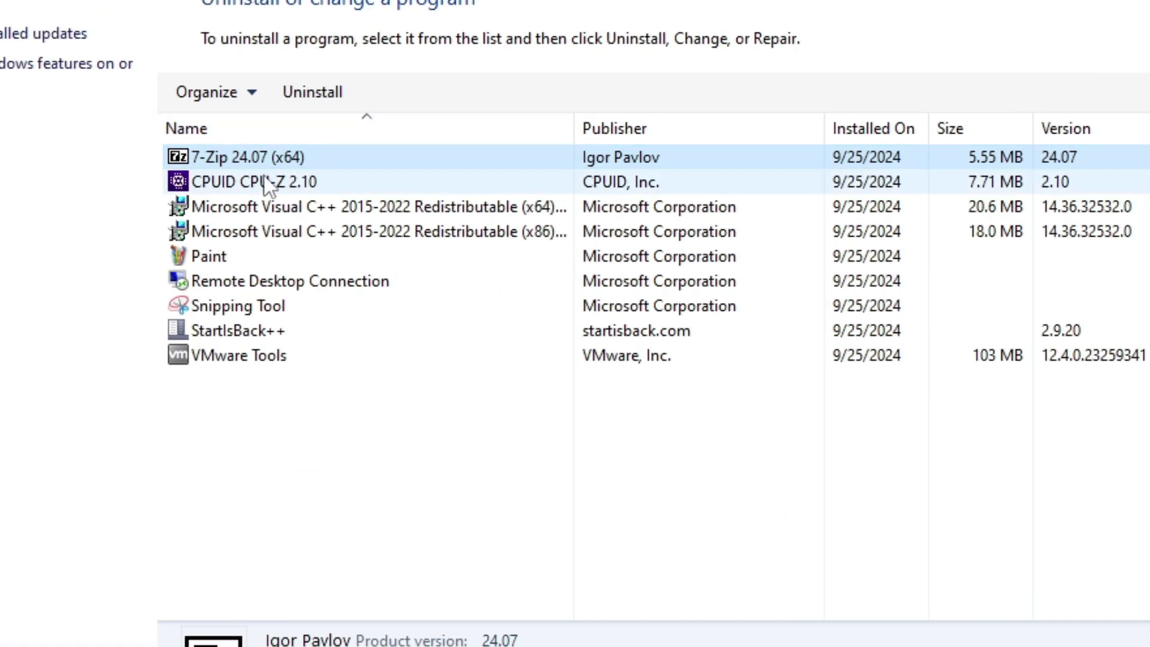
click(432, 169)
click(299, 209)
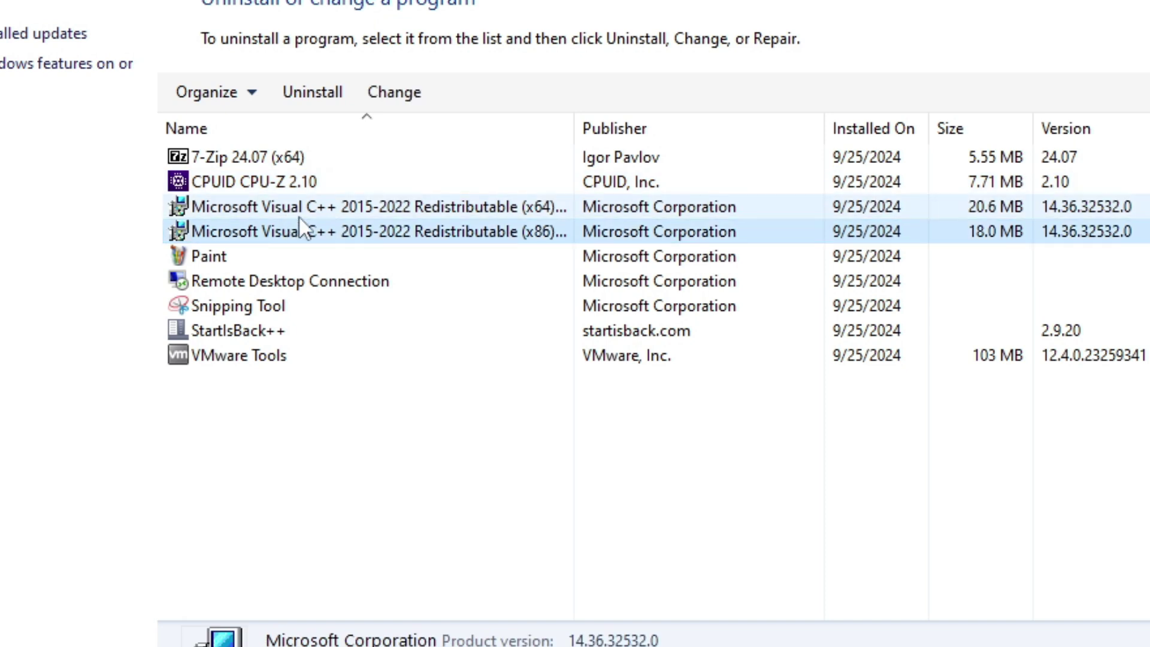
click(280, 259)
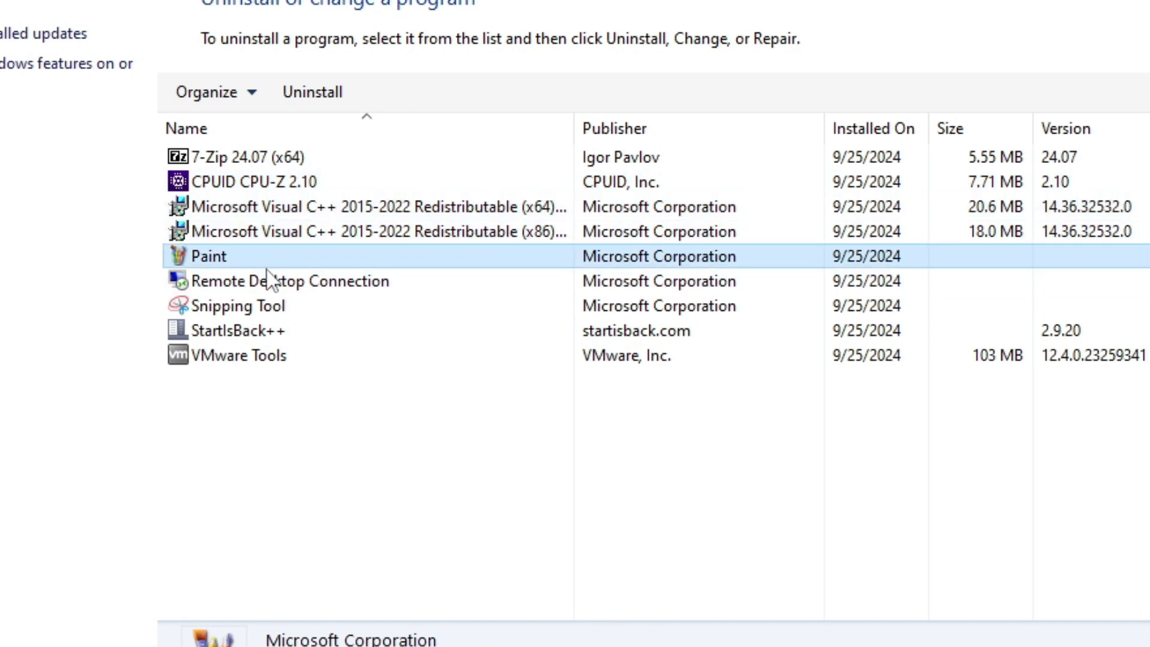
click(276, 283)
click(263, 310)
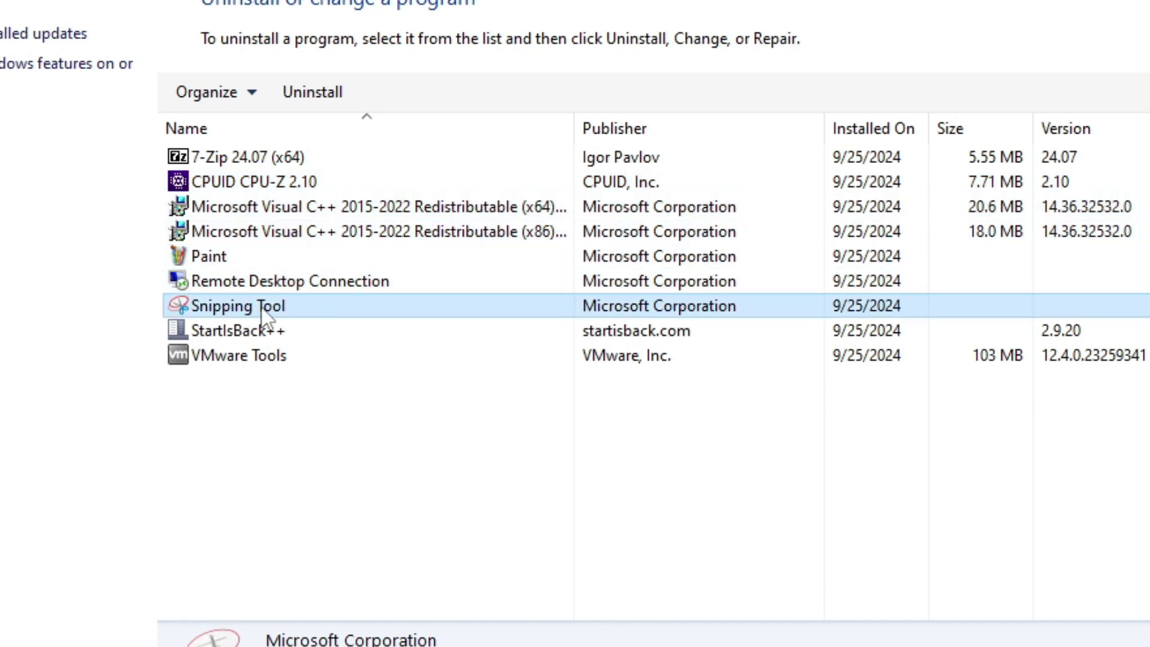
click(289, 333)
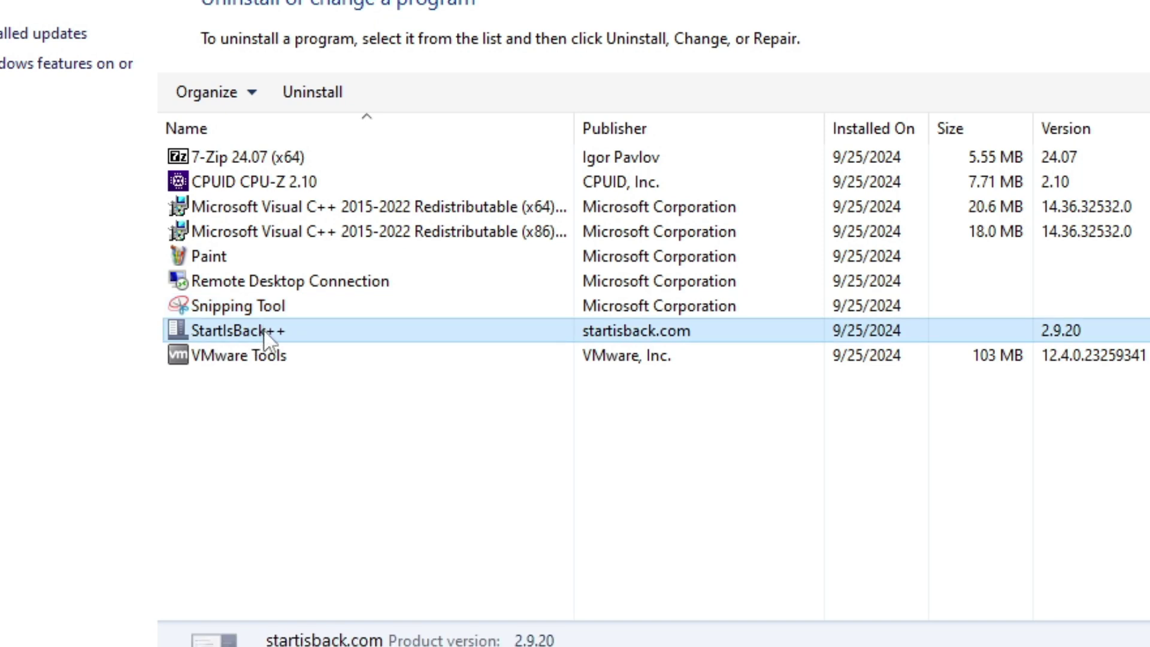
click(255, 361)
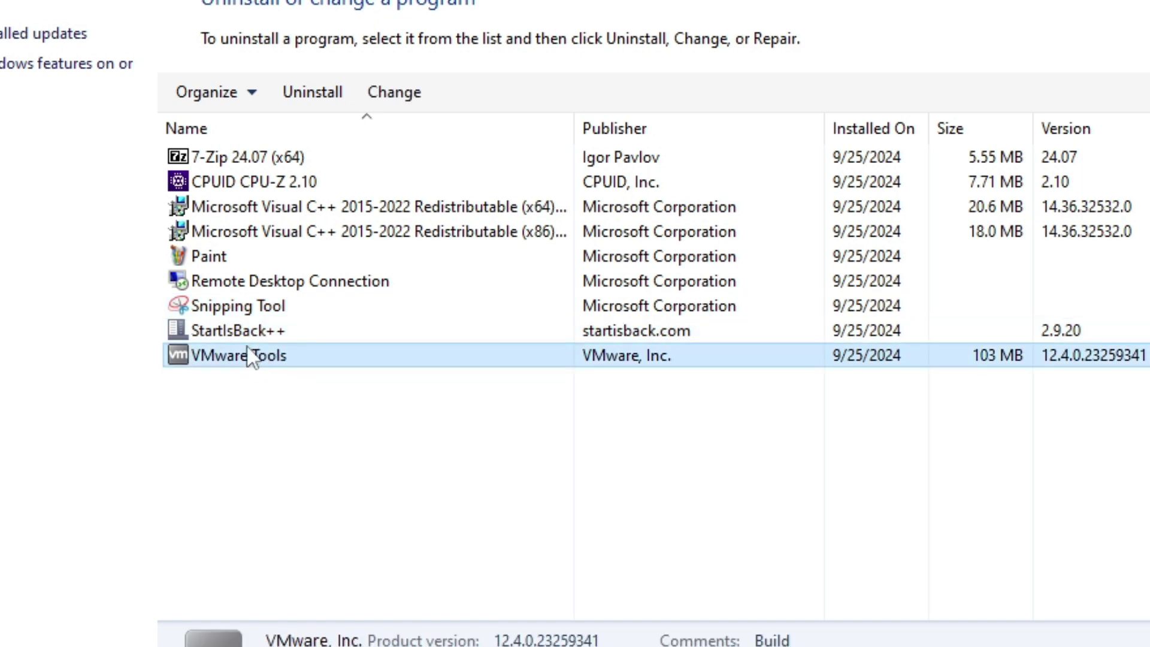
Step: Review the installed Windows updates and the list of optional Windows features, then close both windows without changing anything
click(69, 36)
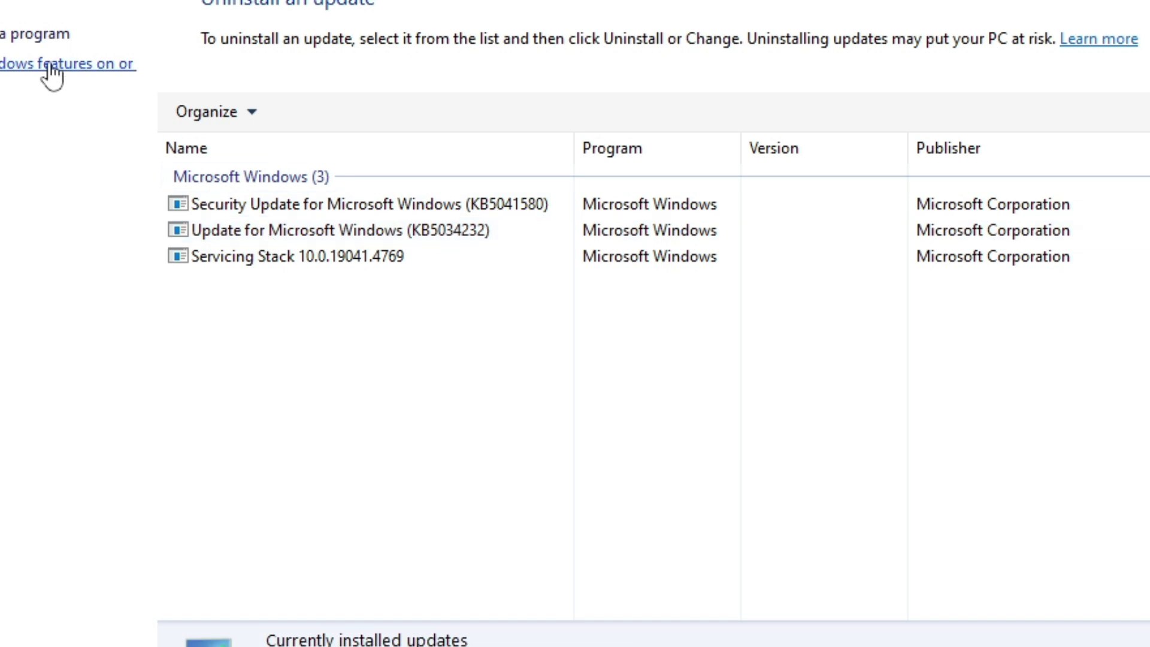
click(52, 66)
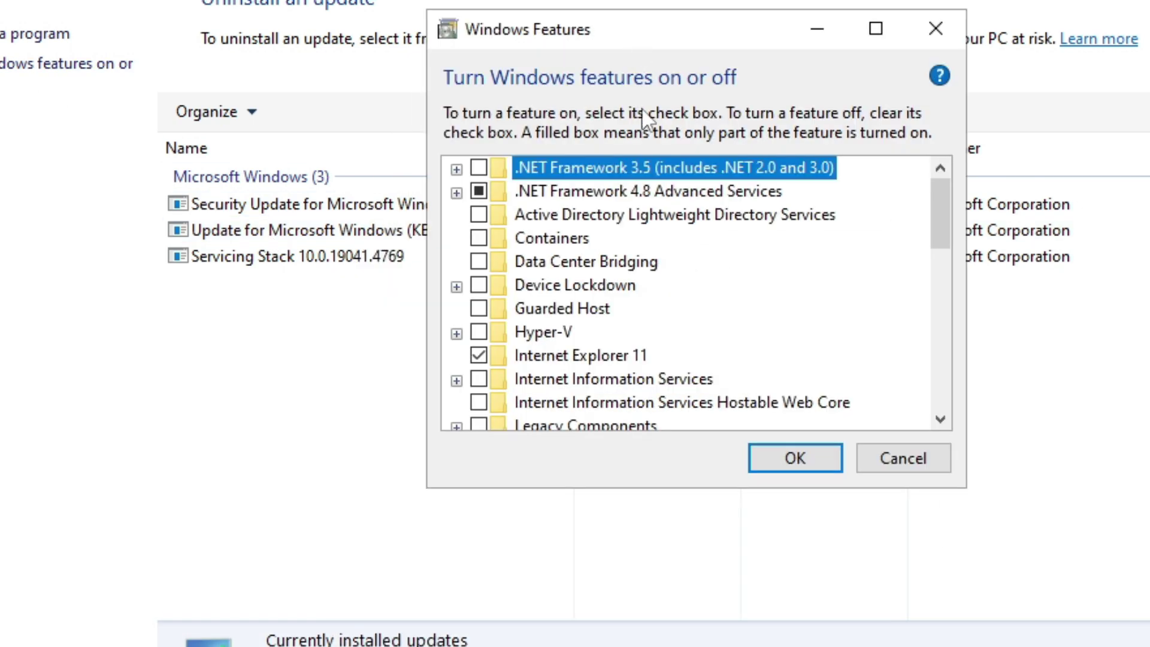
click(626, 190)
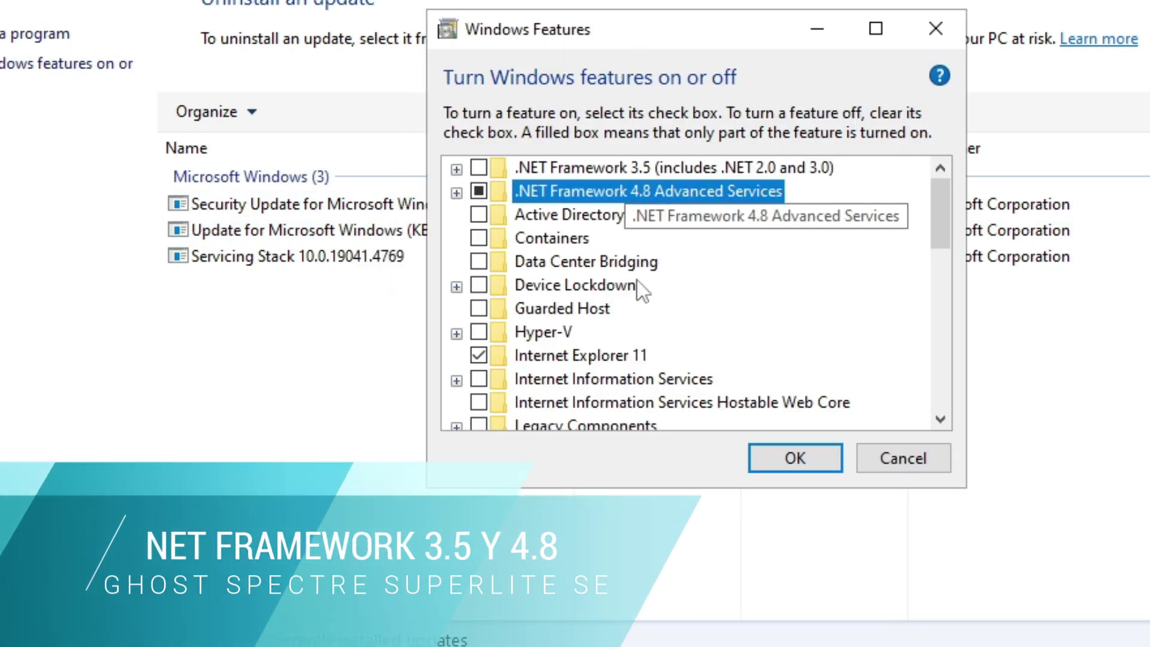
scroll(645, 290, down, 6)
scroll(645, 289, up, 4)
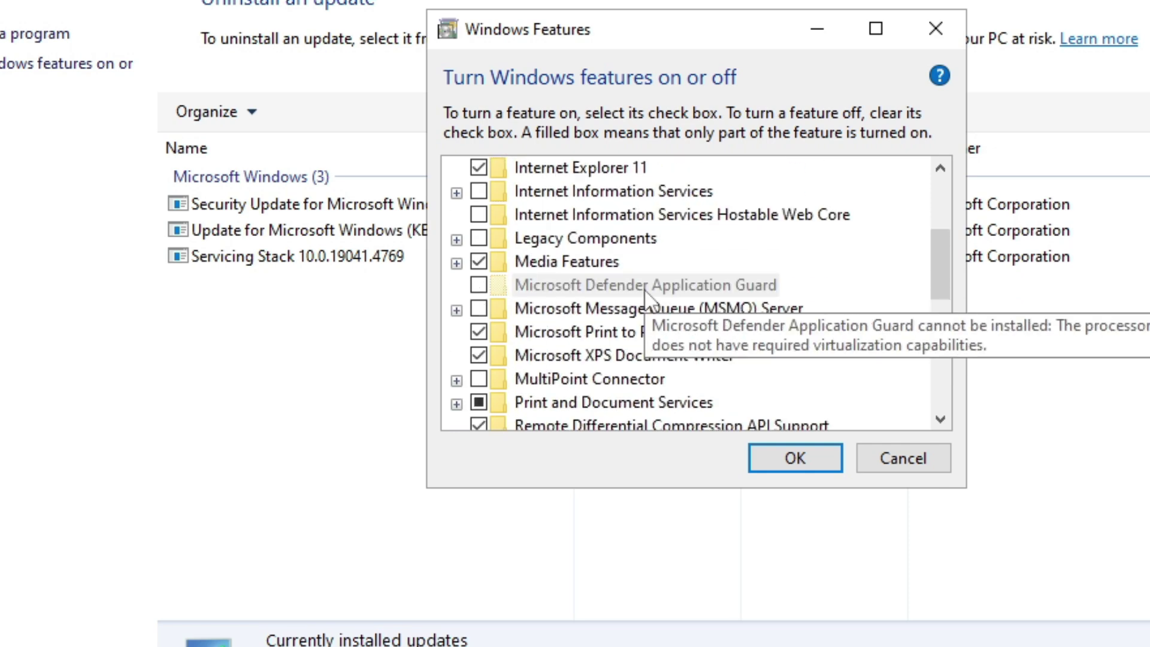
scroll(645, 290, up, 3)
click(926, 457)
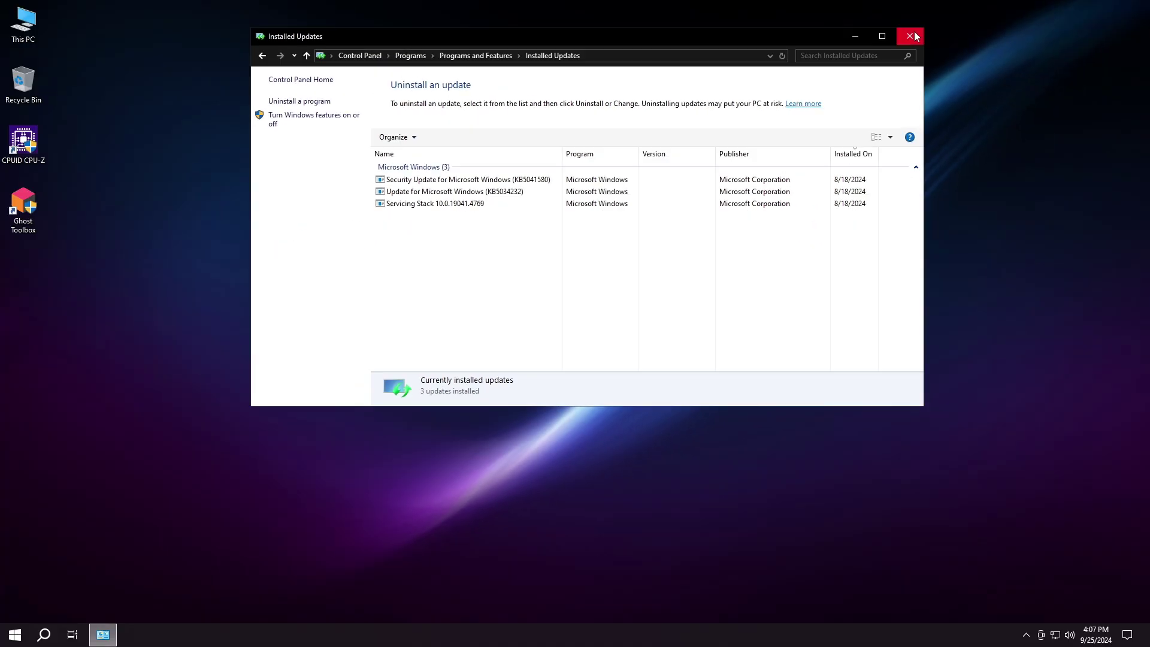
click(915, 36)
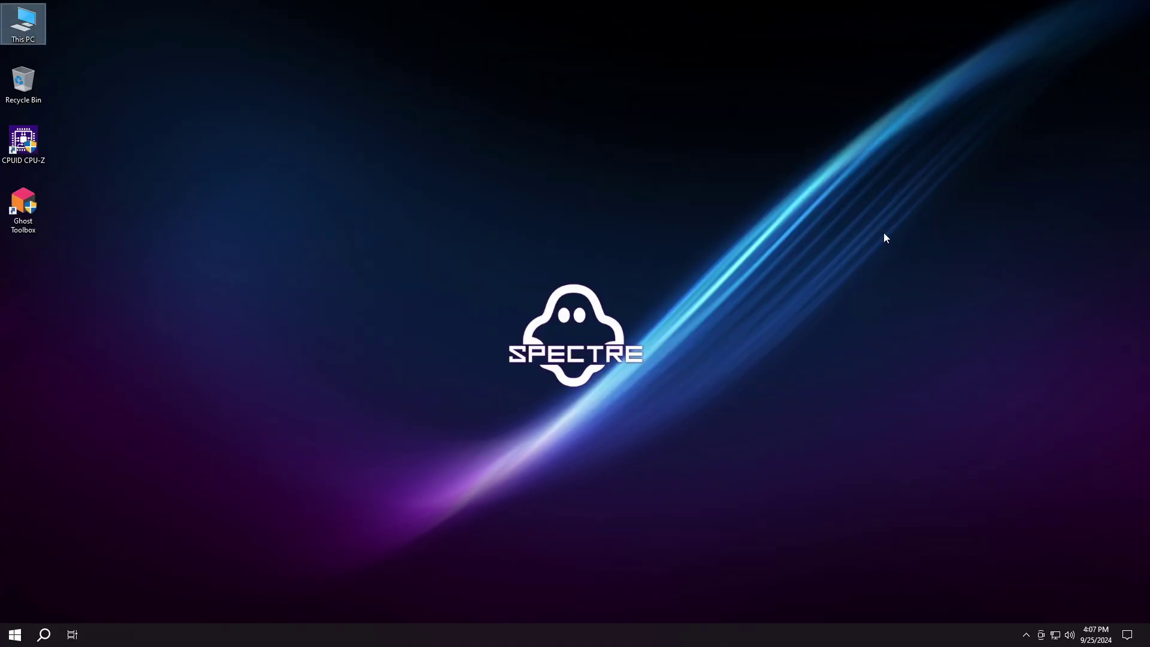
Step: Review the desktop's Ghost Mode options, including Ping Test, and run Cleanup Temporary Files
right_click(988, 34)
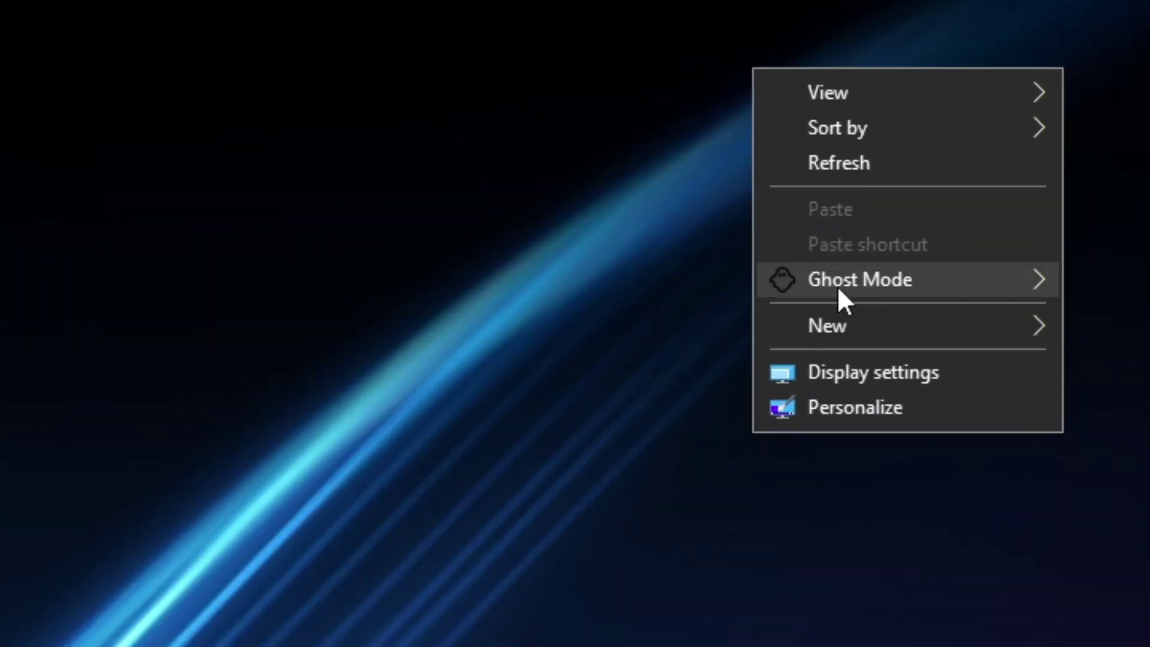
mouse_move(1019, 116)
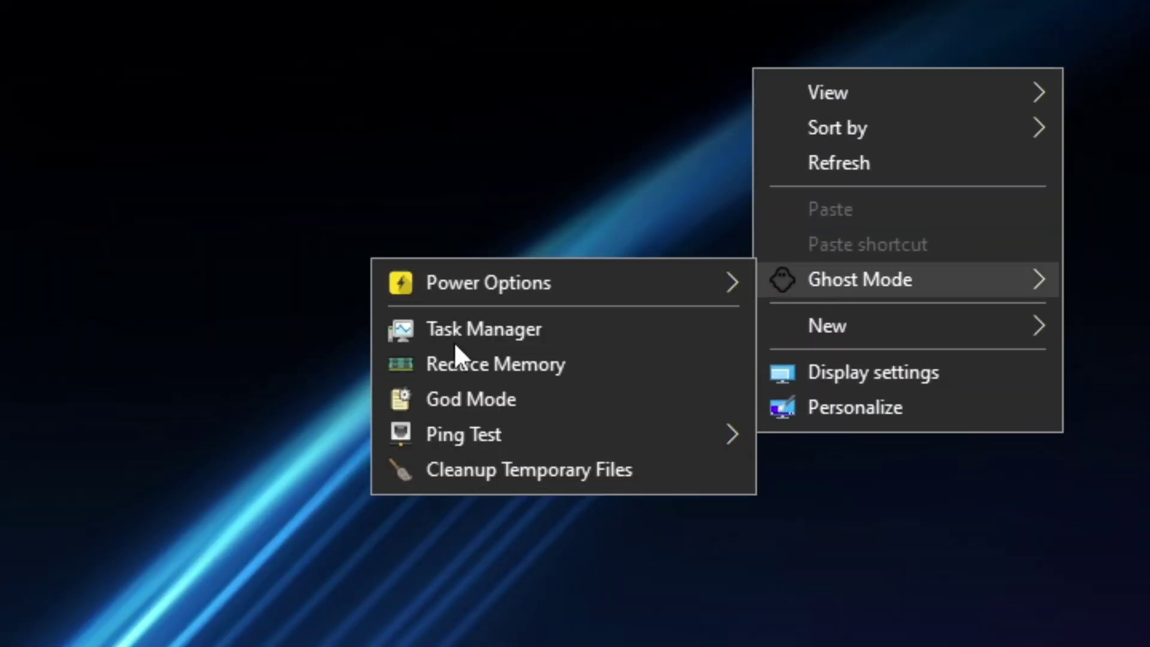
mouse_move(464, 290)
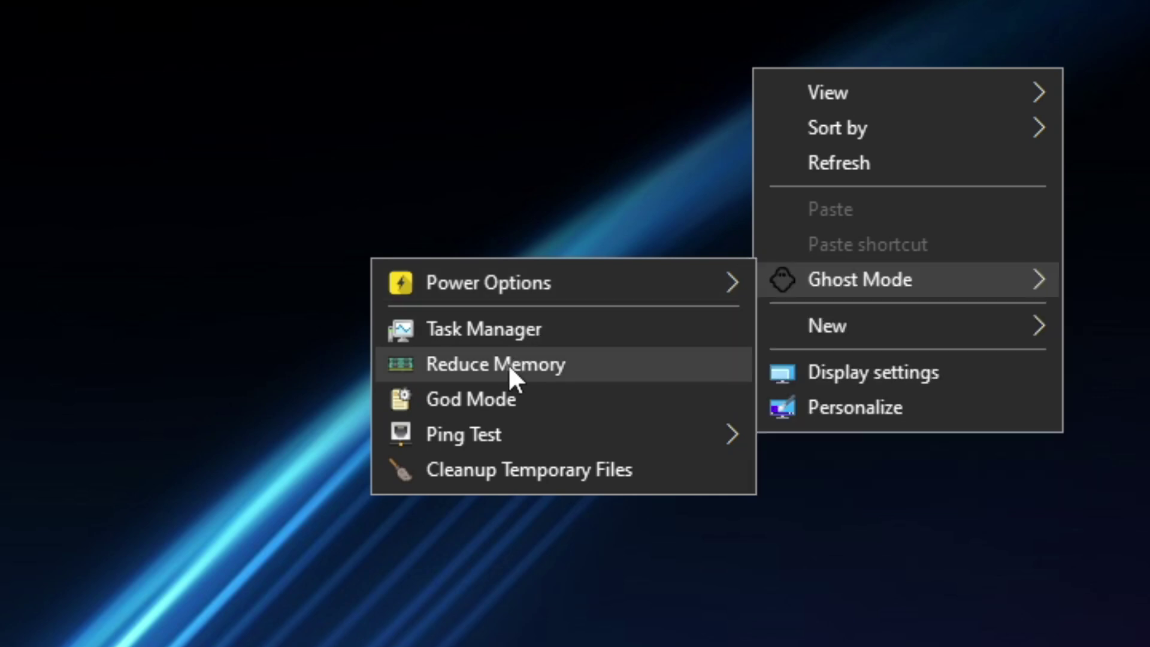
mouse_move(480, 433)
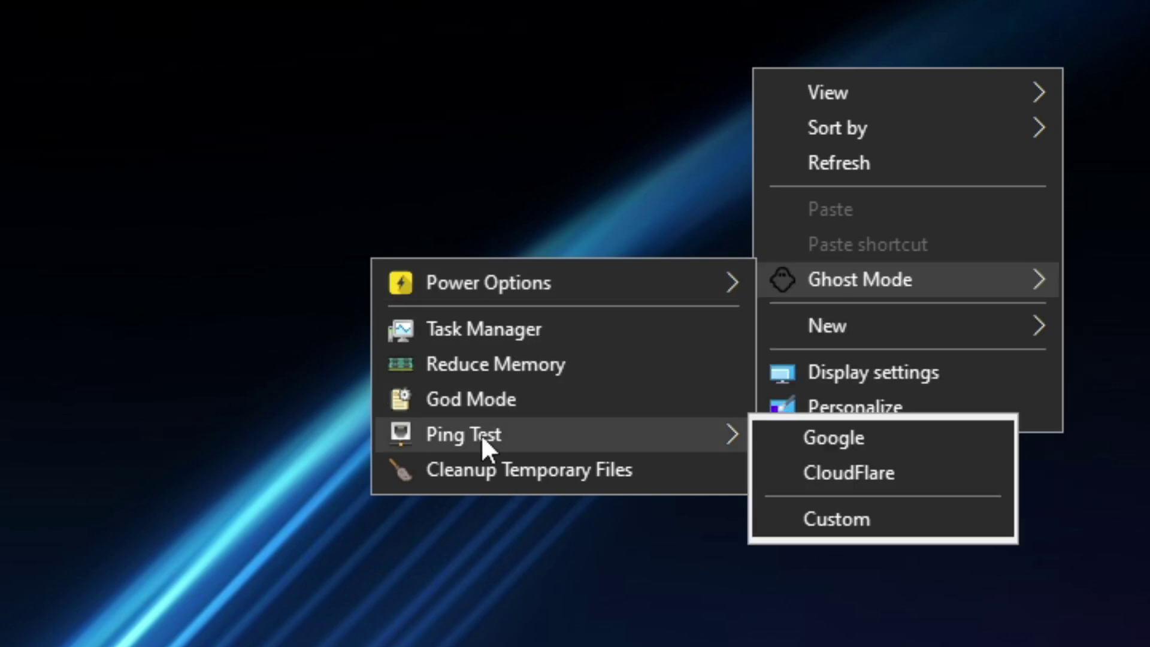
click(484, 470)
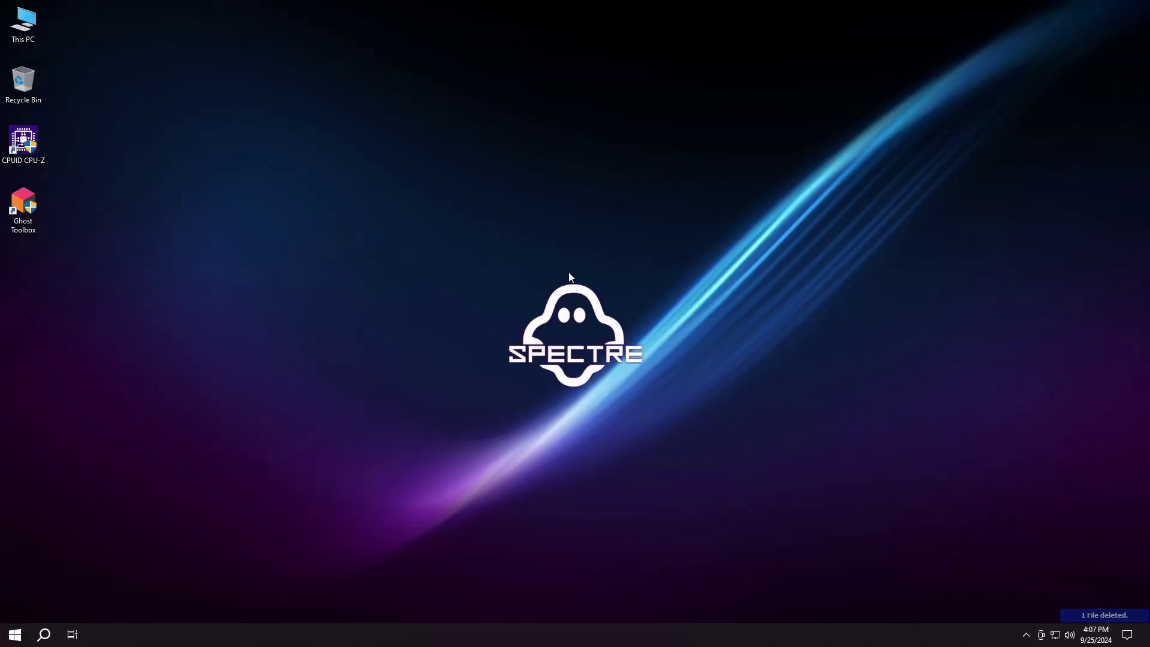
Step: Open Windows Settings at full screen and look through the Apps & features list
click(14, 633)
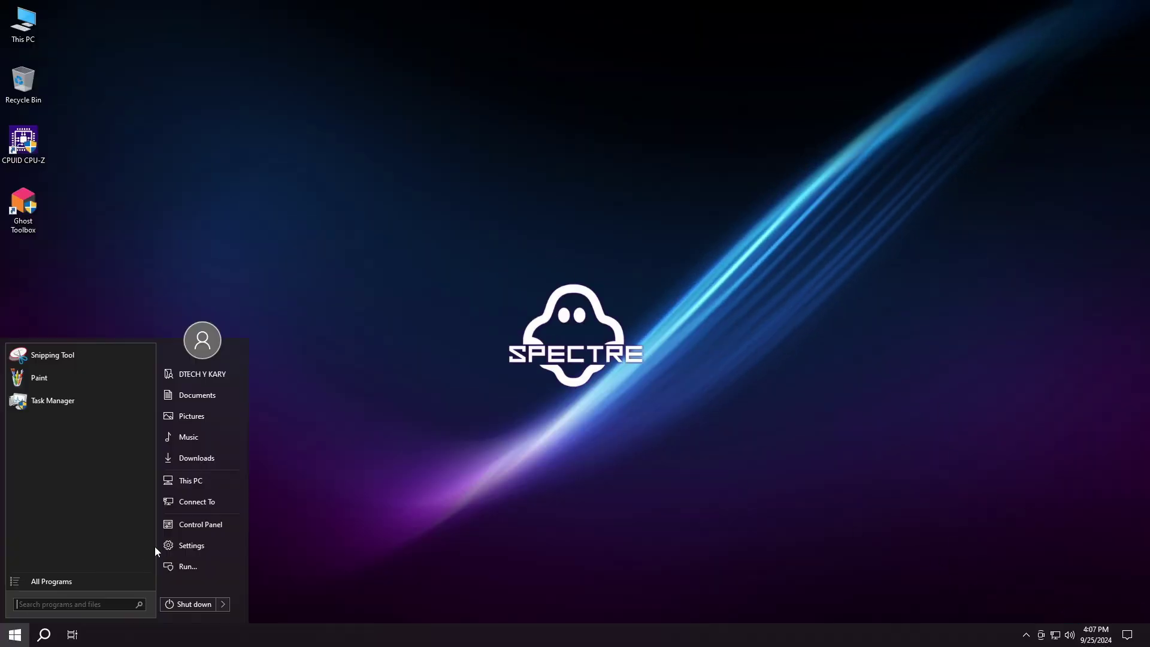
click(174, 544)
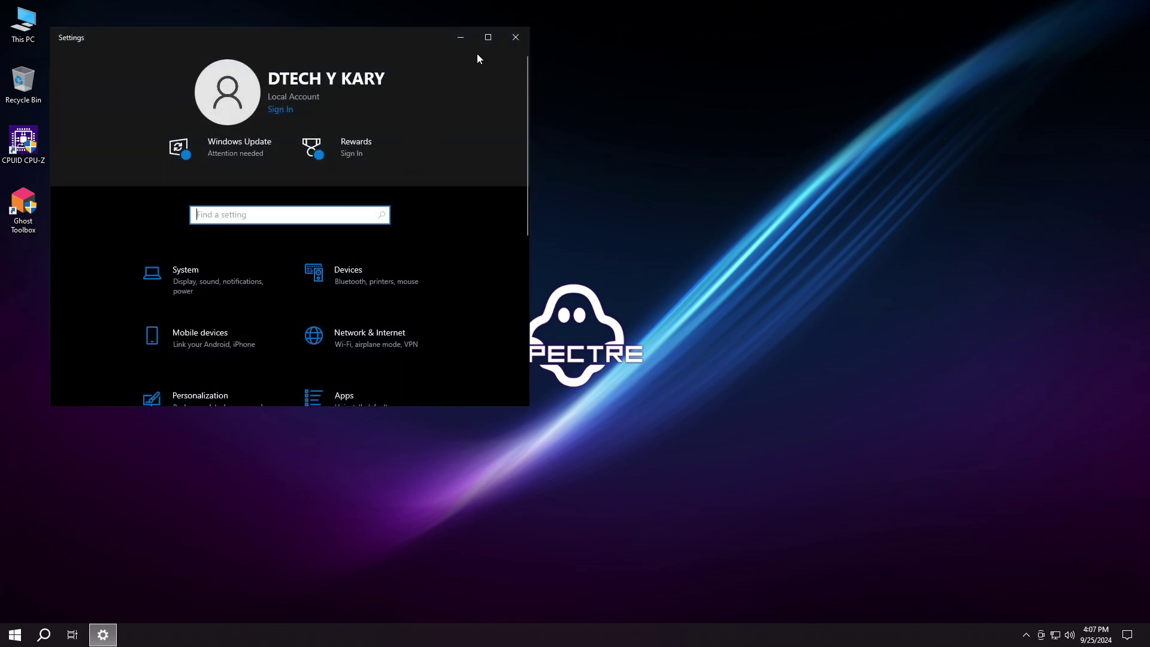
click(488, 37)
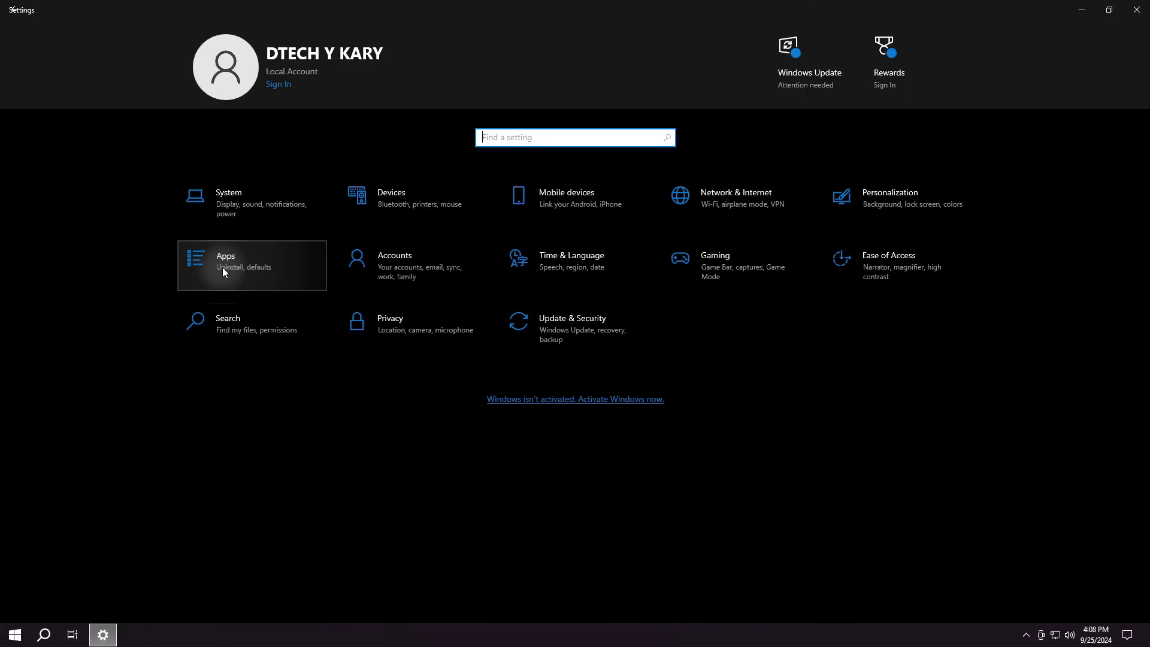
click(223, 273)
scroll(350, 395, down, 5)
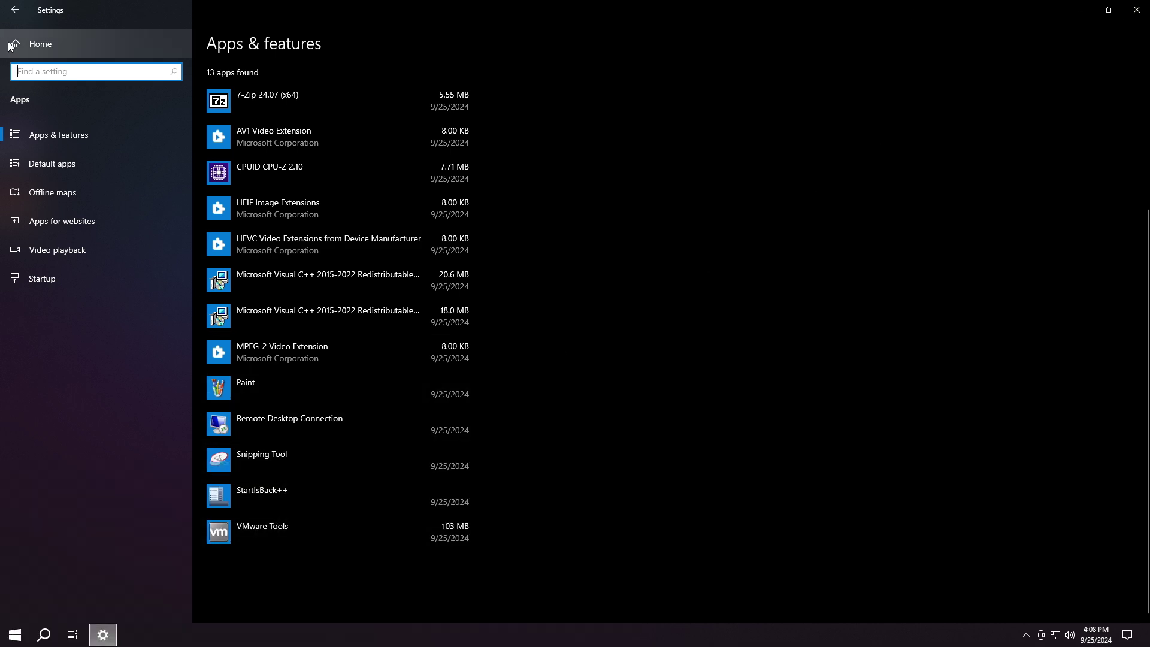
Step: Return to the Settings home, open the Windows Update page and resume the paused updates
click(27, 41)
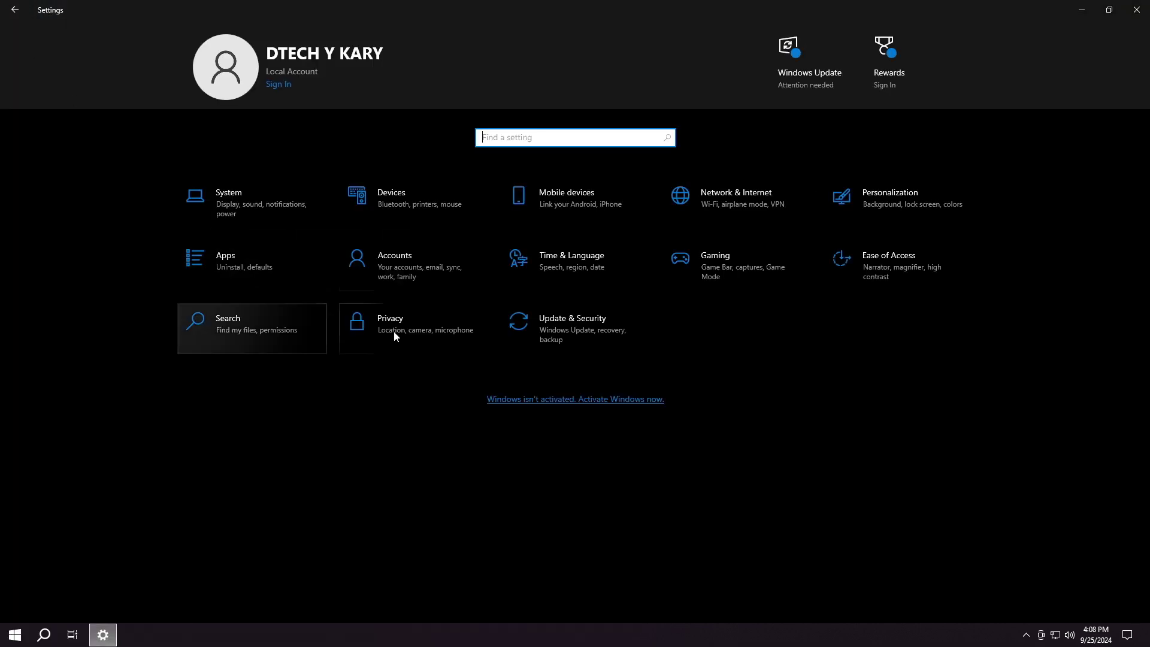
click(550, 334)
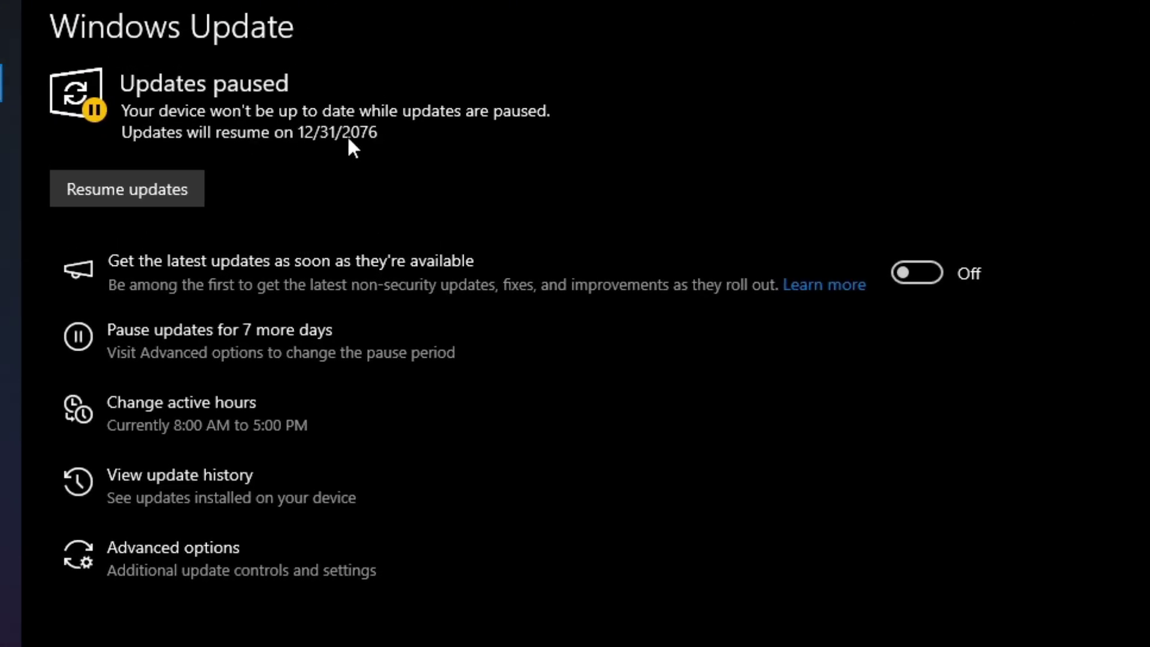
click(144, 188)
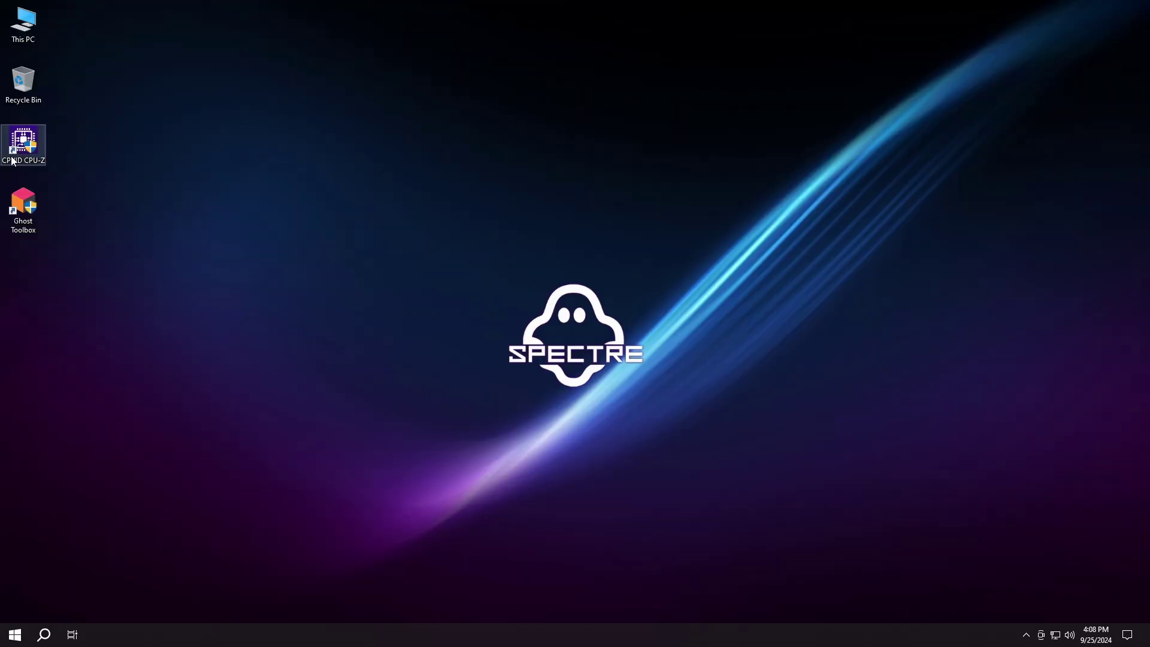
Step: Launch Ghost Toolbox and open option 10, Microsoft Store & Xbox Console Companion / UWP
double_click(24, 206)
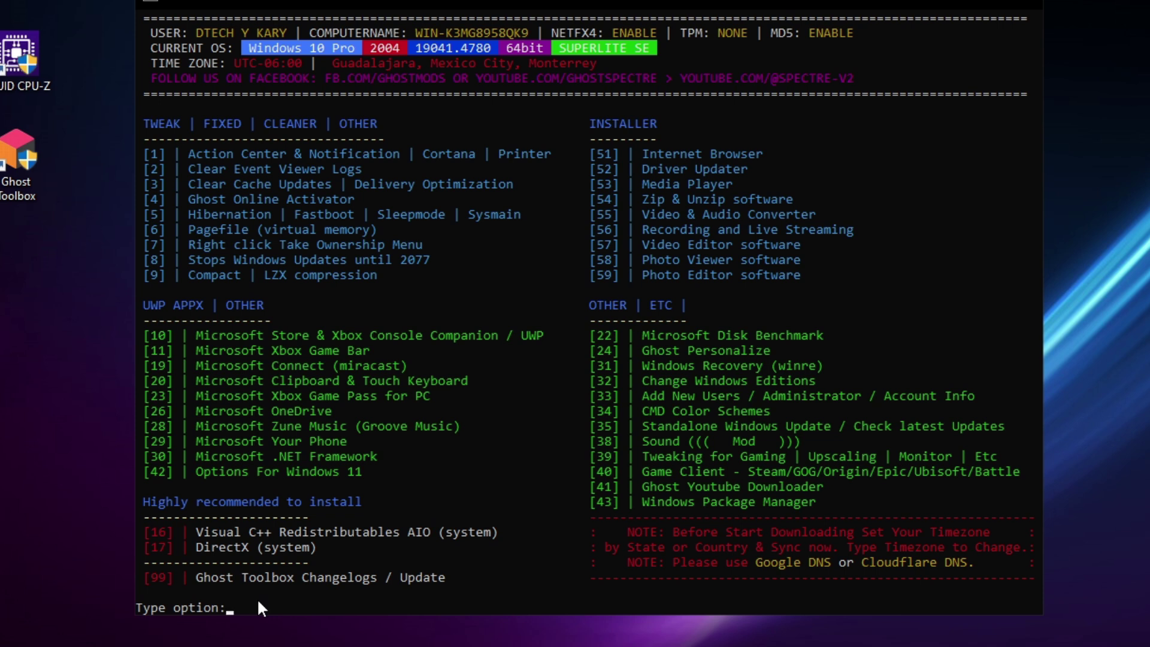
key(Return)
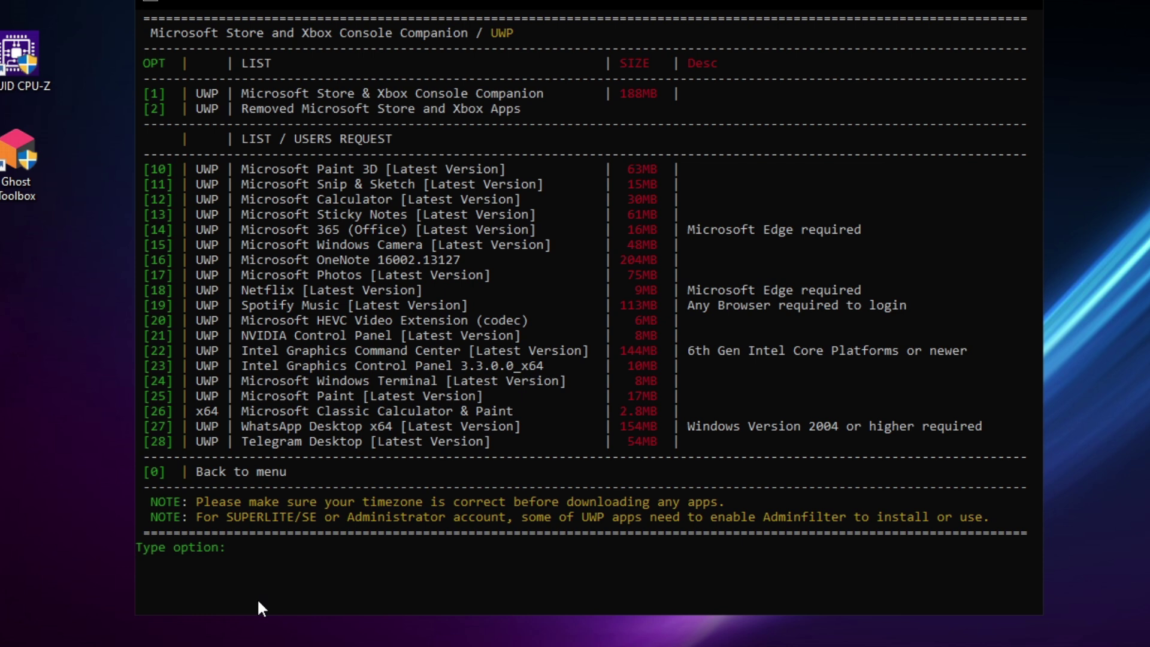
Step: Install Microsoft Store & Xbox Console Companion with option 1, and minimize Ghost Toolbox
text(1)
key(Return)
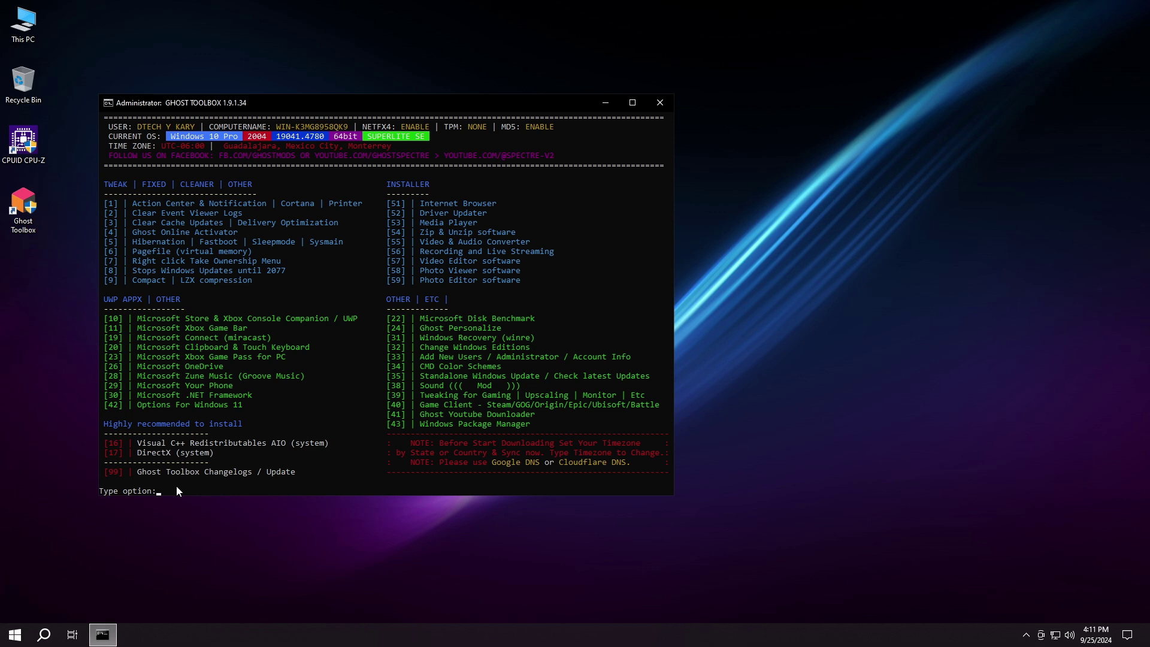
click(604, 103)
Step: Launch Microsoft Store from the Apps folder of the installed programs and update it
click(15, 635)
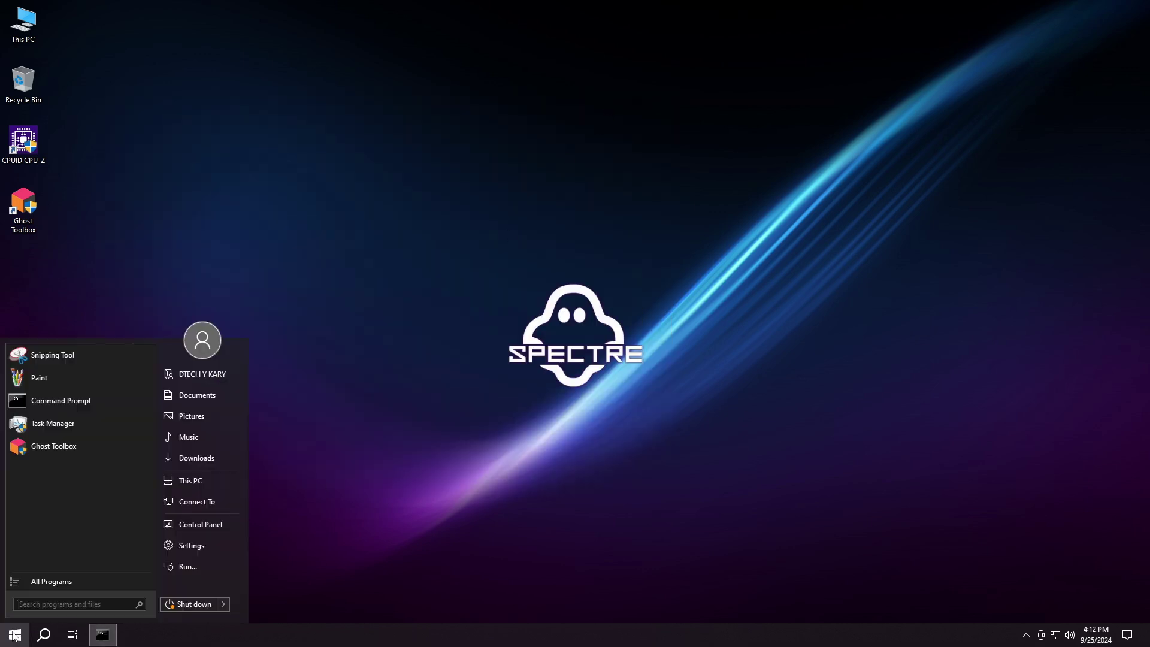
click(51, 581)
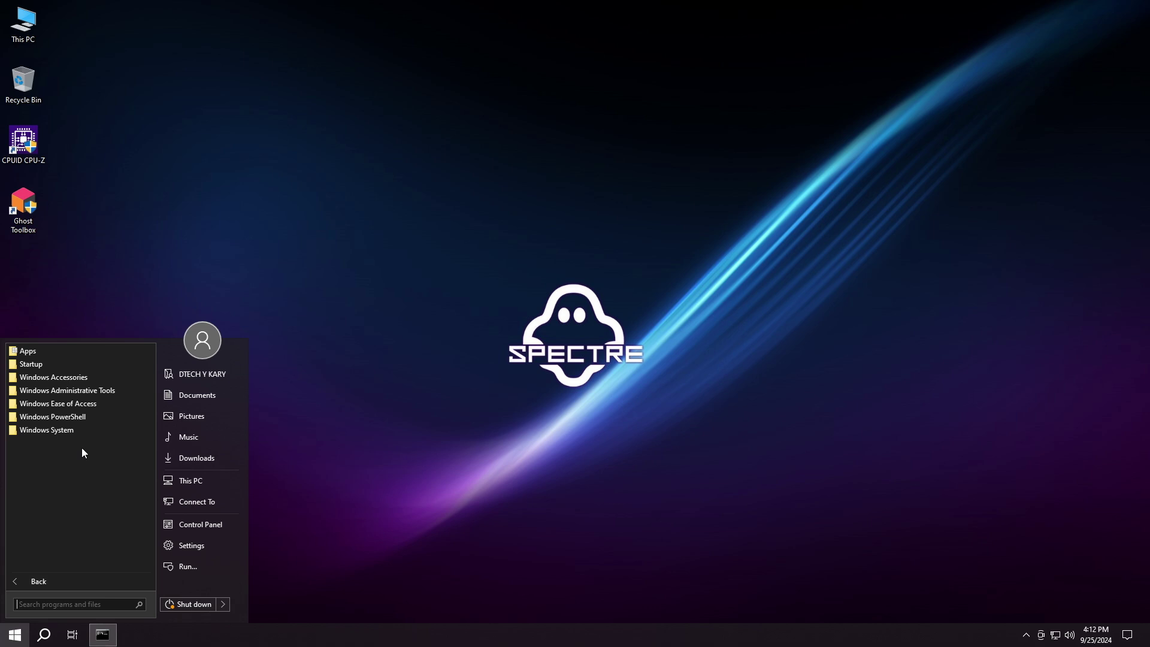
click(34, 356)
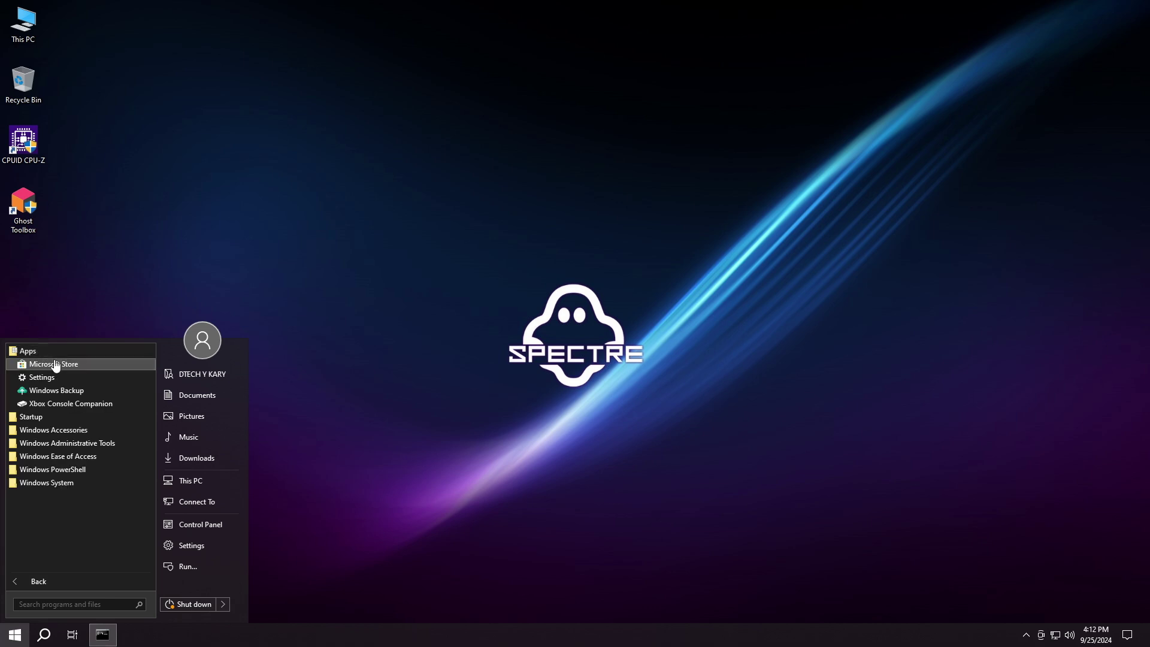
click(54, 364)
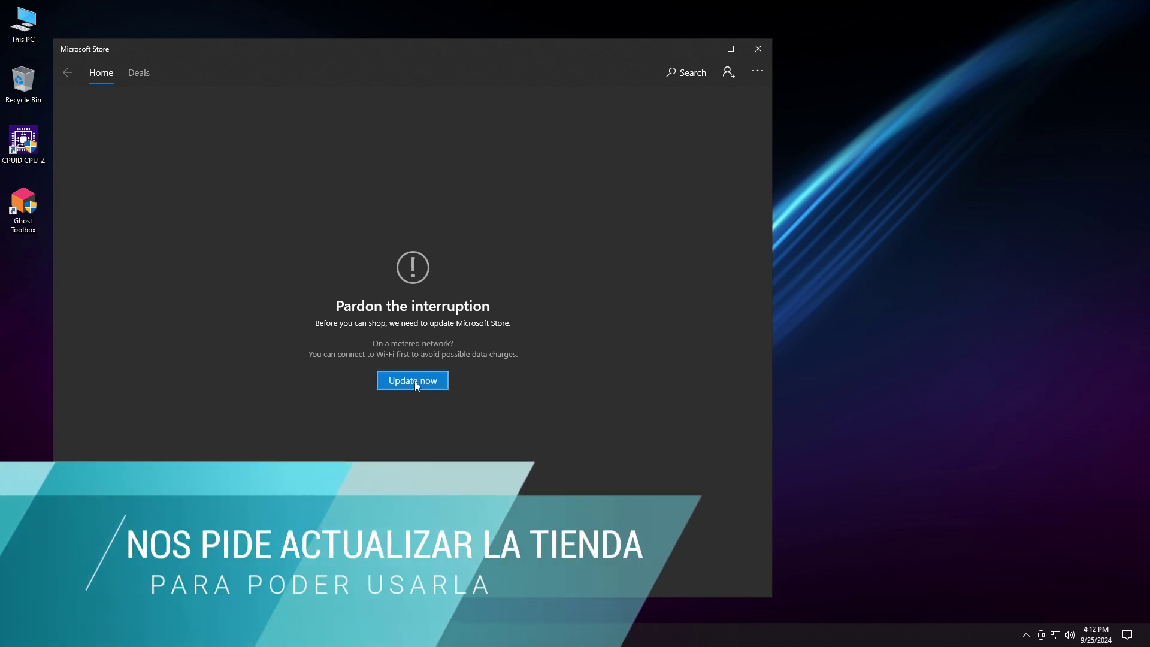
click(415, 381)
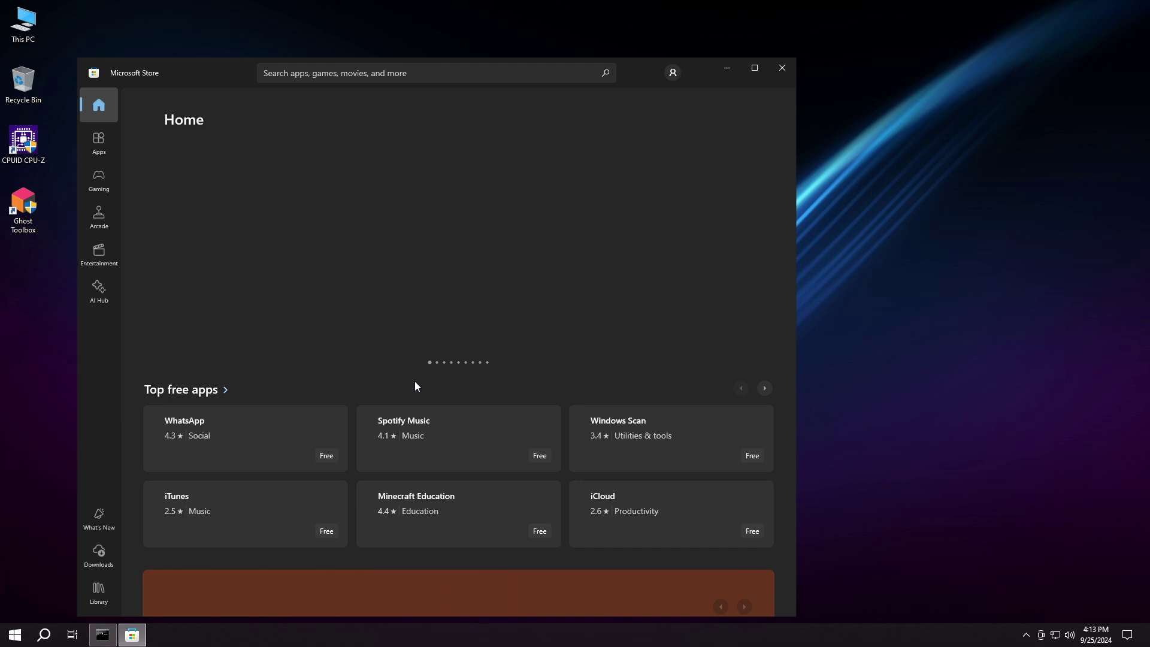
Step: Maximize the Microsoft Store window and look through the apps and games on its home page
click(756, 67)
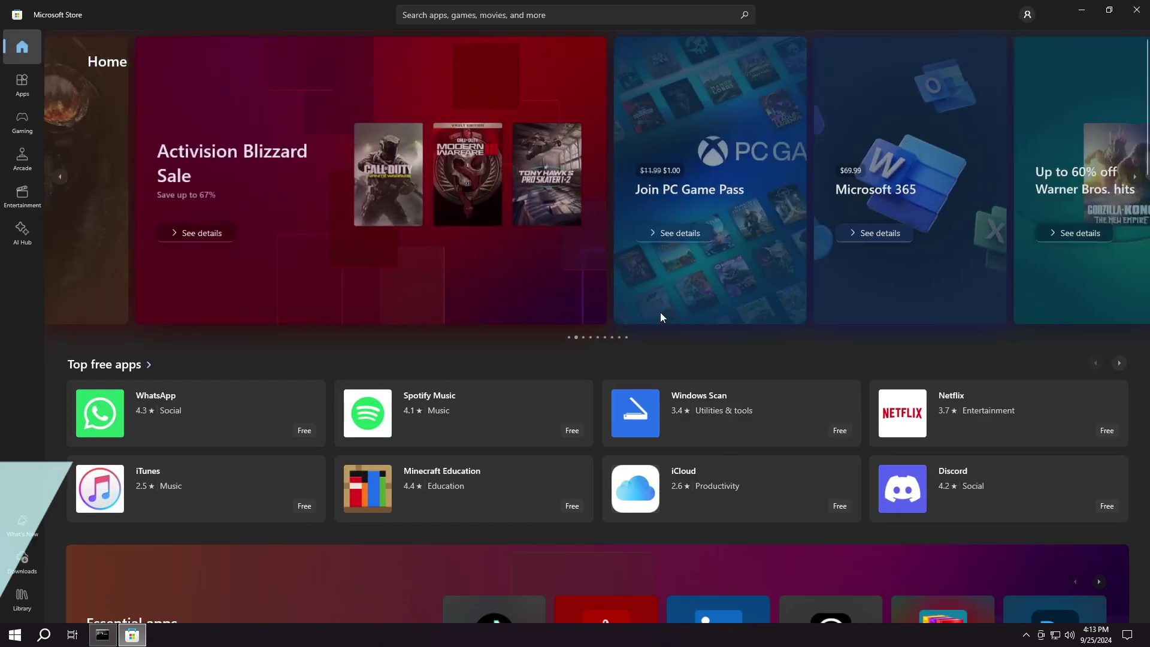
scroll(659, 345, down, 15)
scroll(770, 389, down, 12)
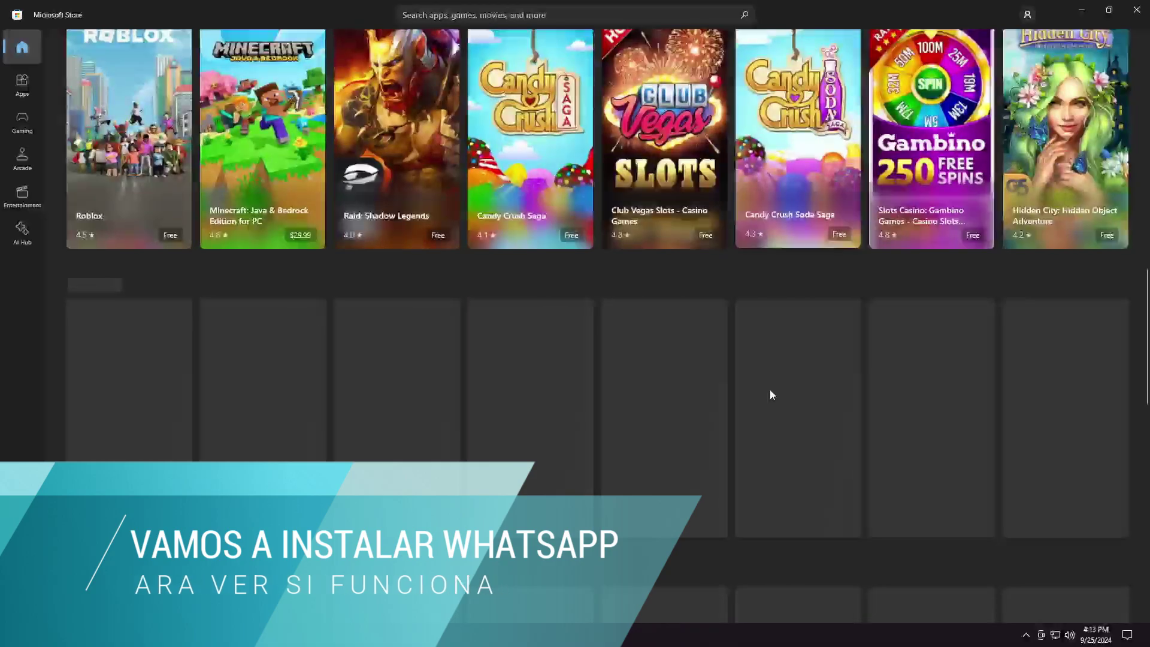
scroll(770, 389, up, 20)
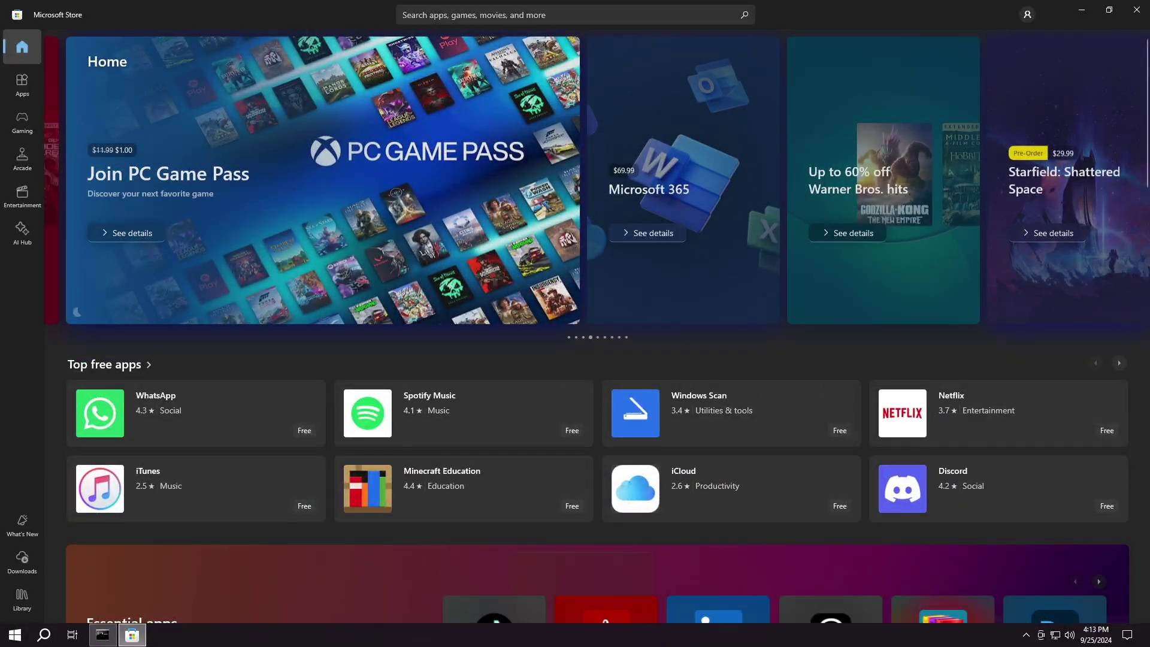
Step: Search the store for "whatsapp" and install the WhatsApp app by WhatsApp Inc
click(403, 14)
text(w)
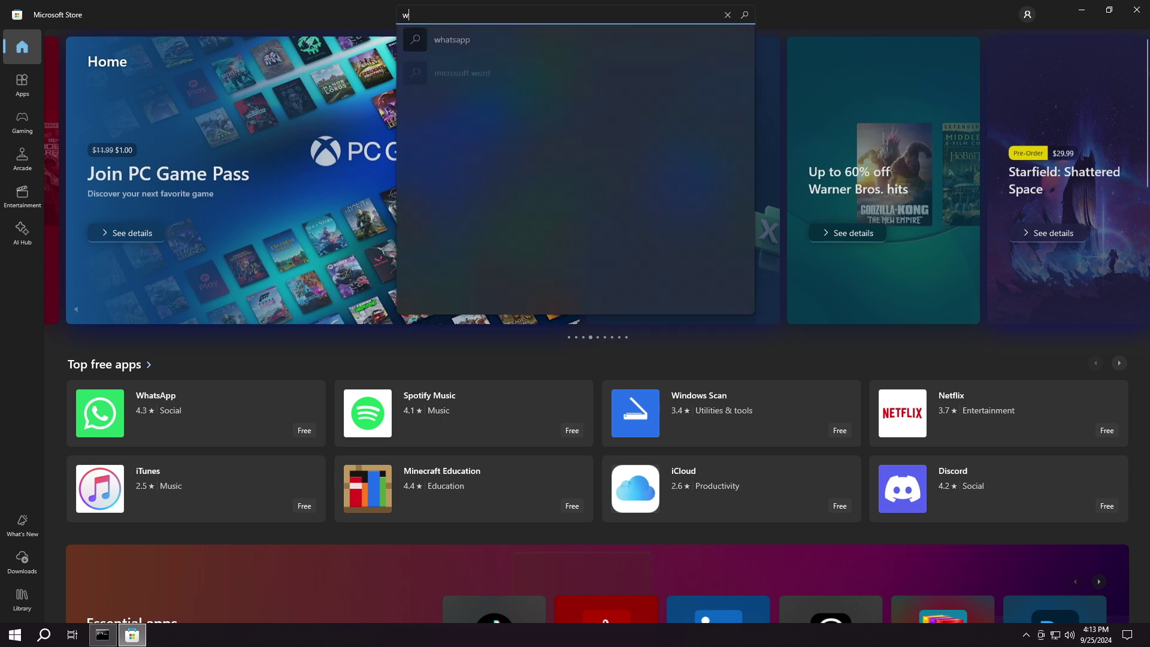
text(hatsapp)
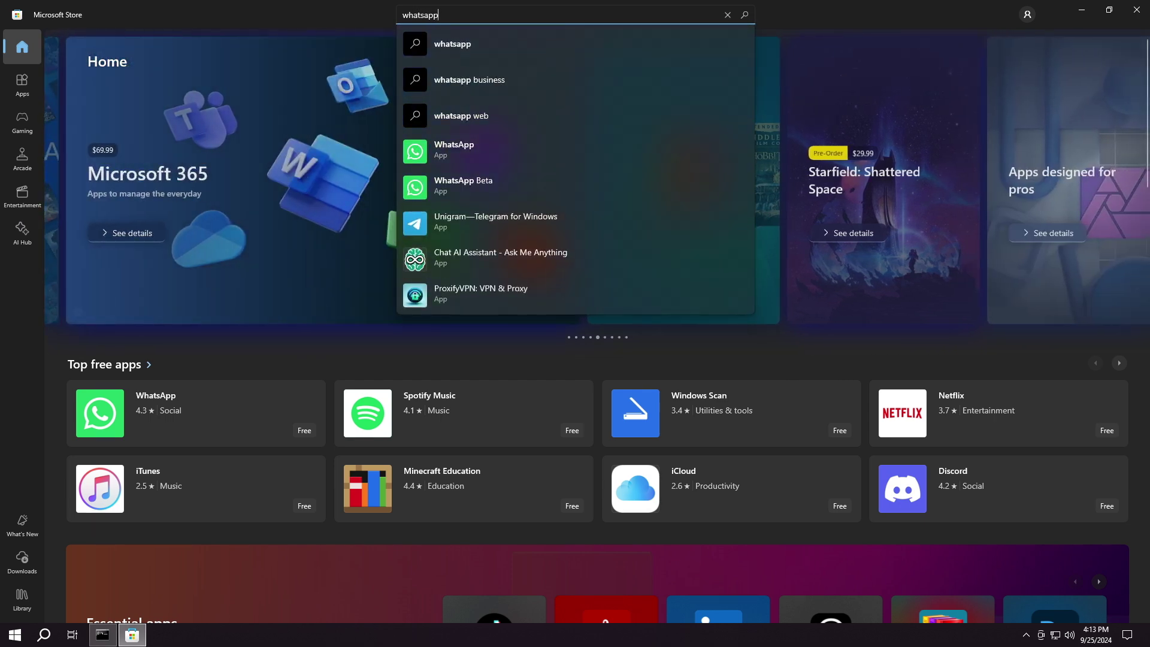
click(461, 153)
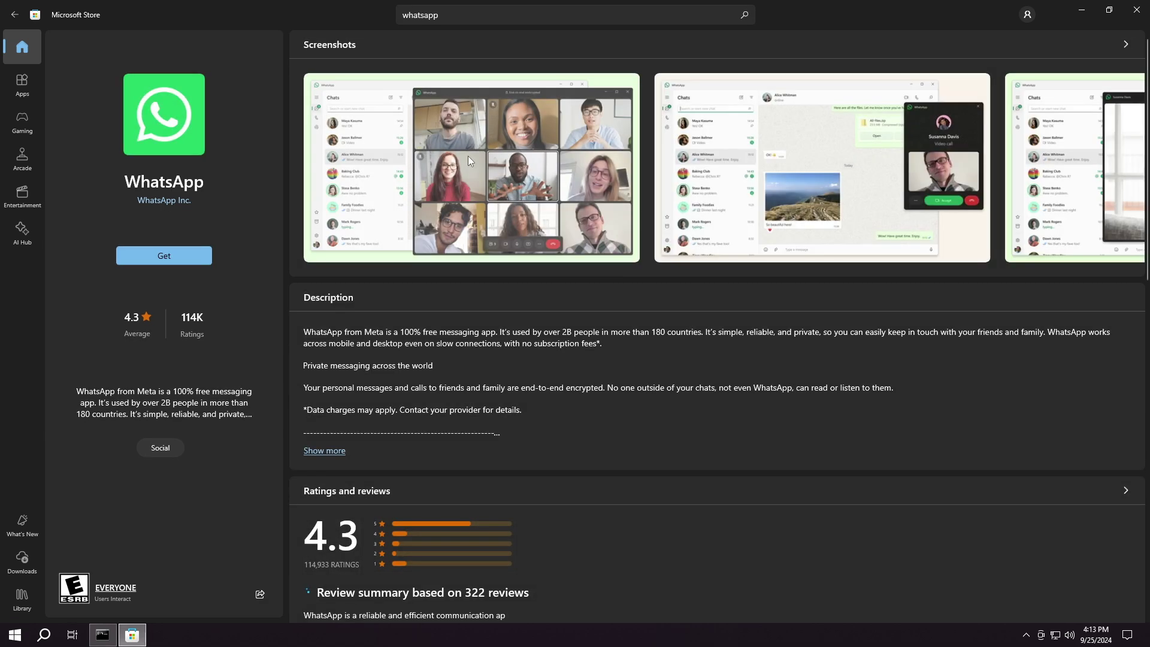
click(159, 260)
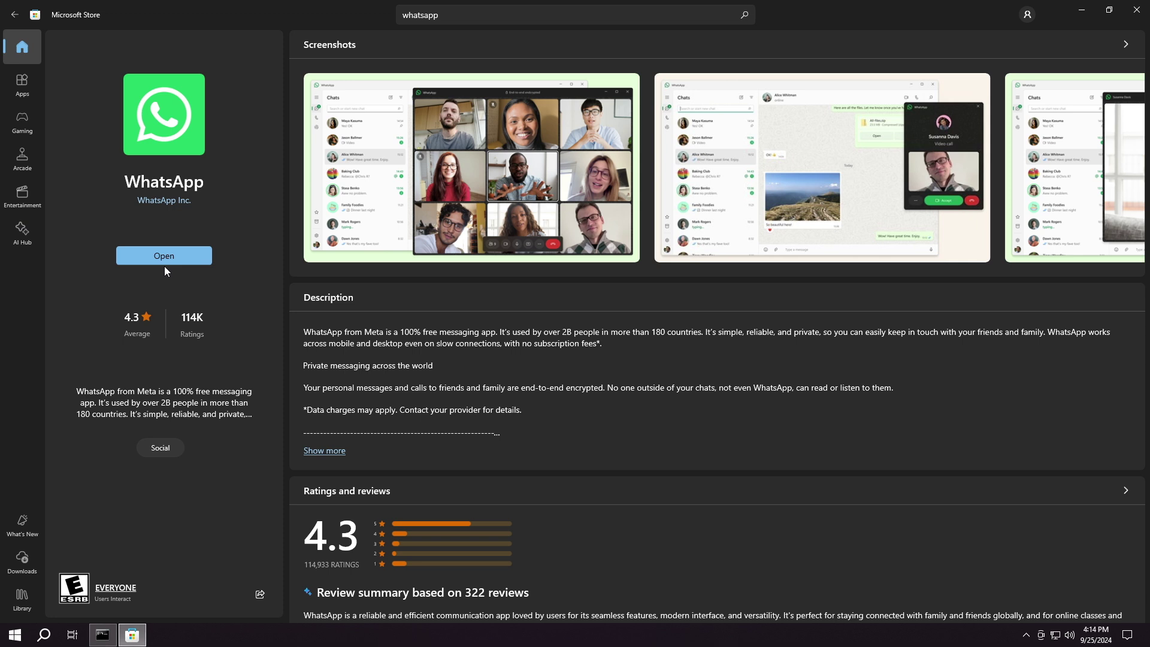
Step: Launch WhatsApp to check that it runs, and close both WhatsApp and Microsoft Store
click(164, 256)
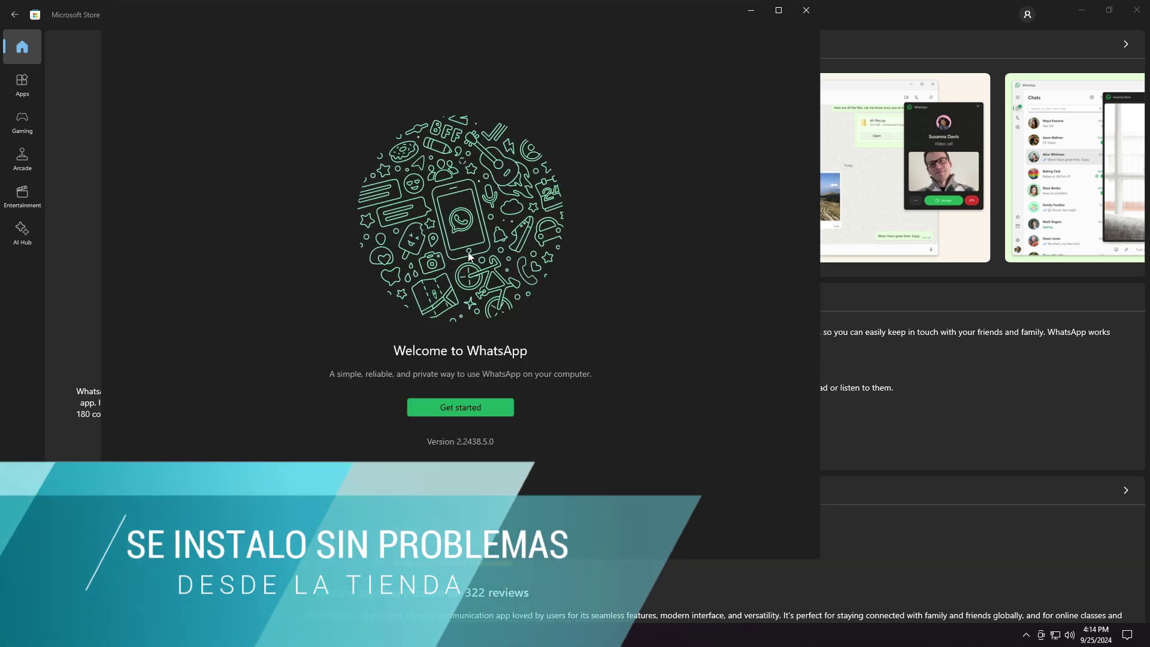
click(805, 12)
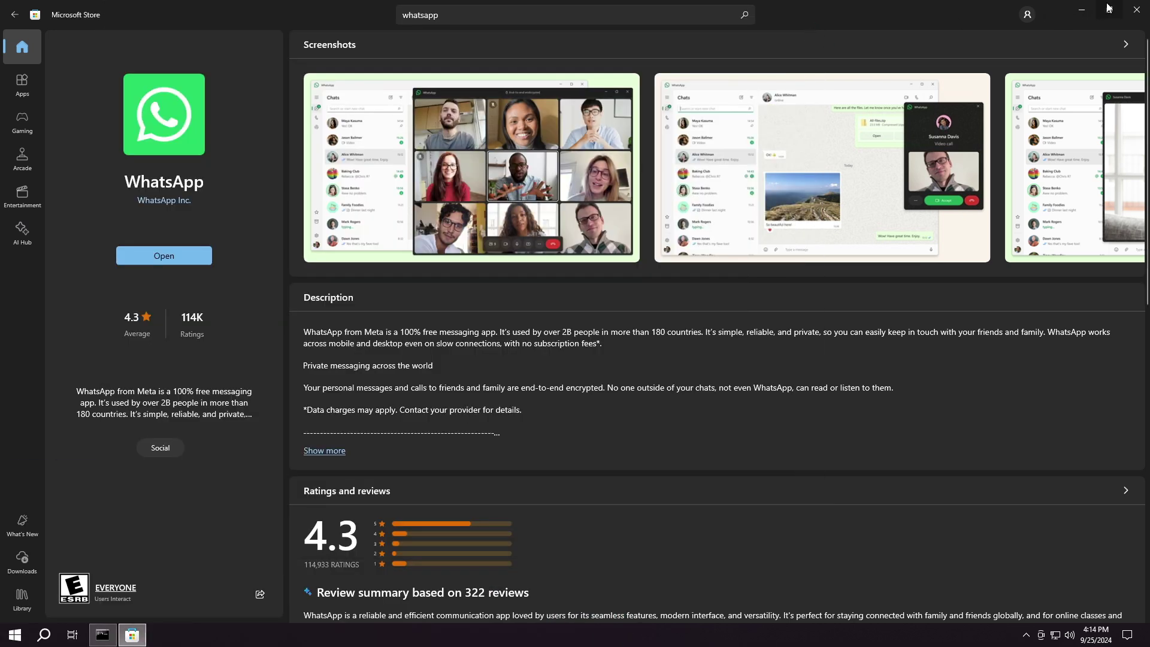
click(1136, 11)
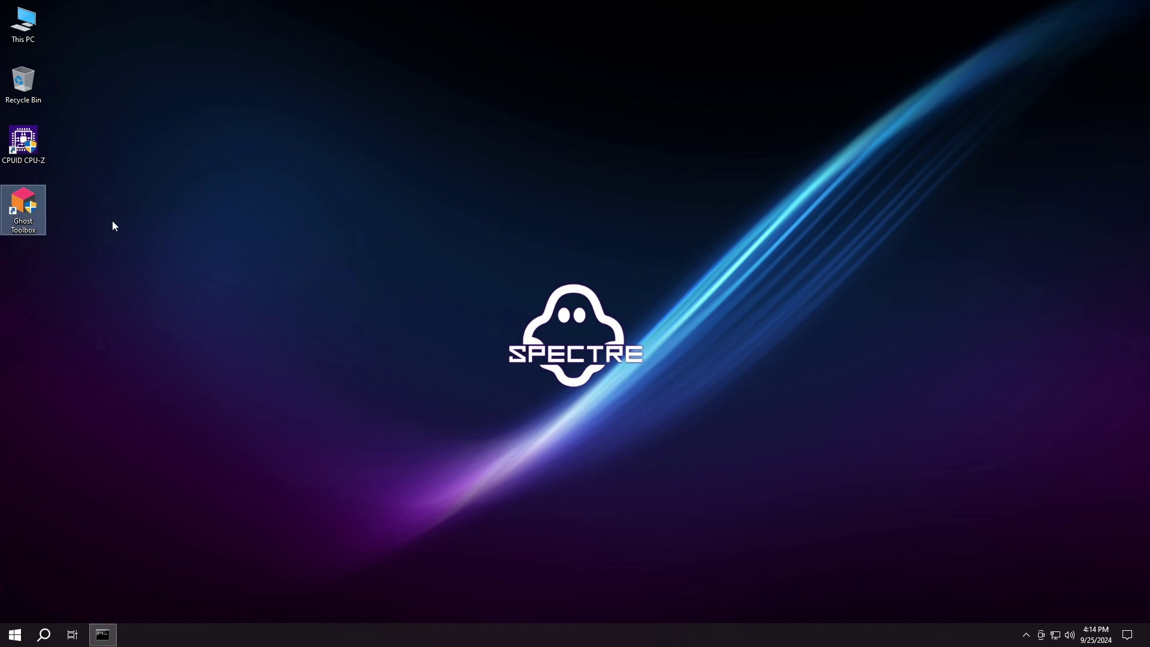
Step: Switch back to Ghost Toolbox and install Firefox, option 3 of the Internet Browser list (option 51)
click(102, 634)
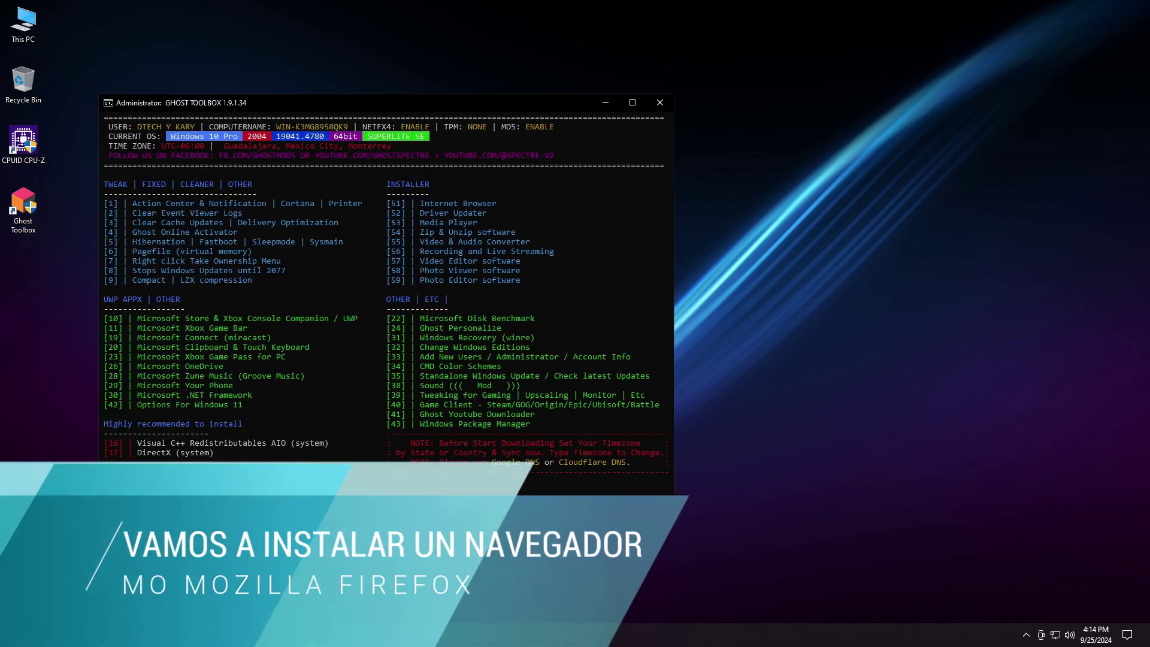
text(51)
key(Return)
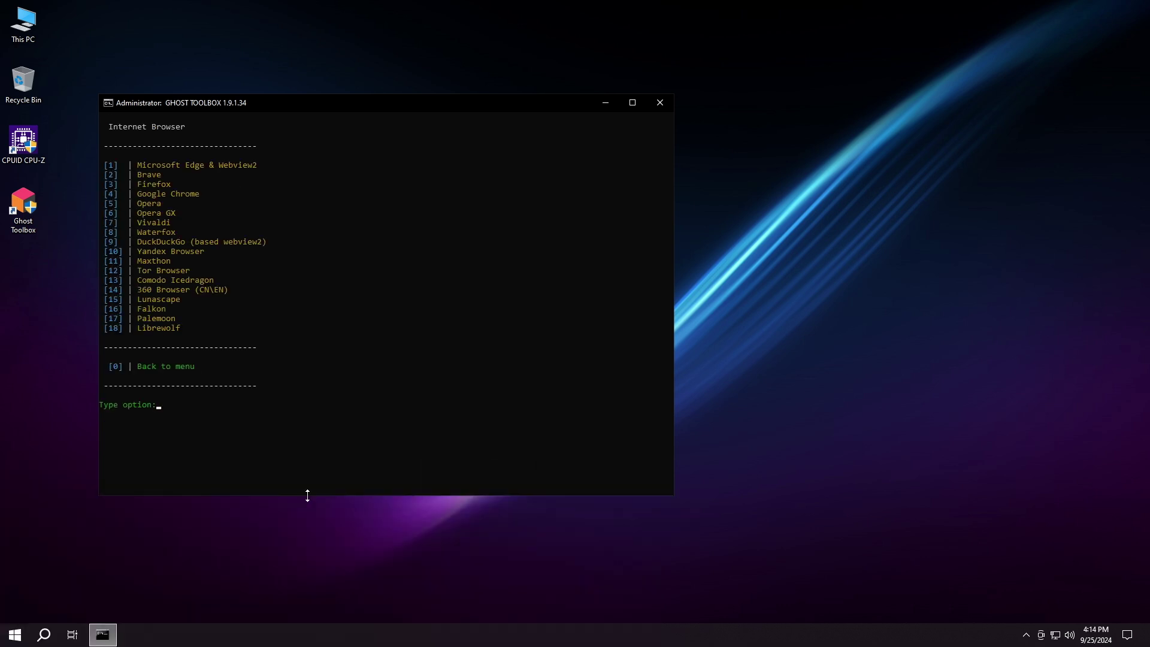
text(3)
key(Return)
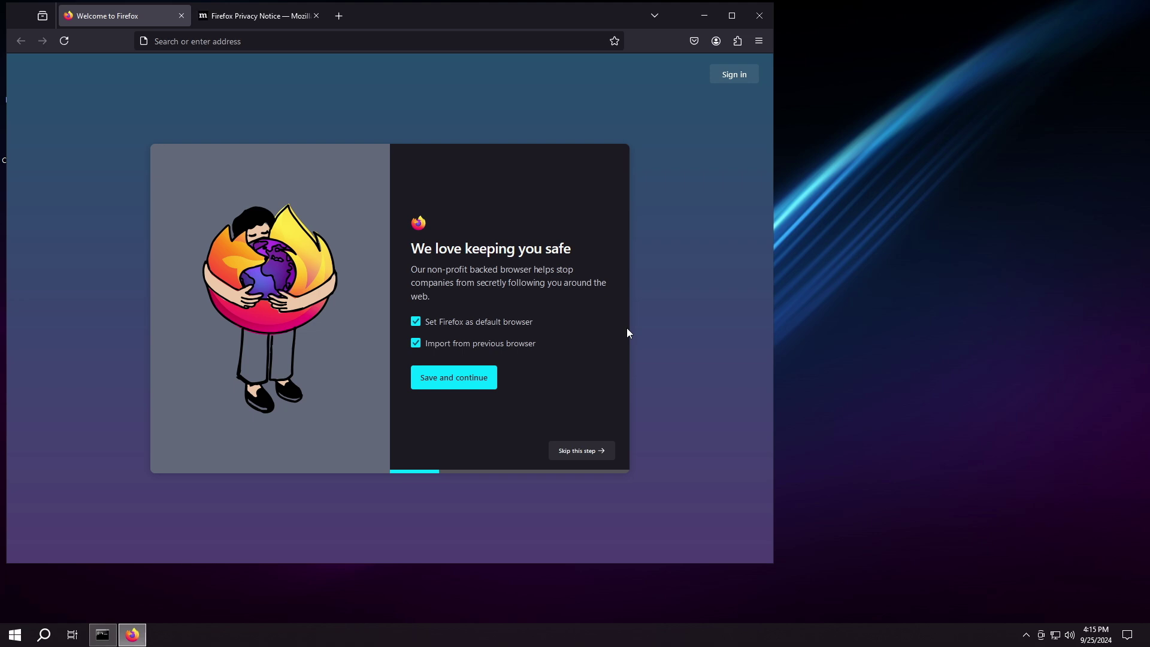
Step: Skip through Firefox's welcome setup and close the Privacy Notice tab in the maximized window
click(568, 450)
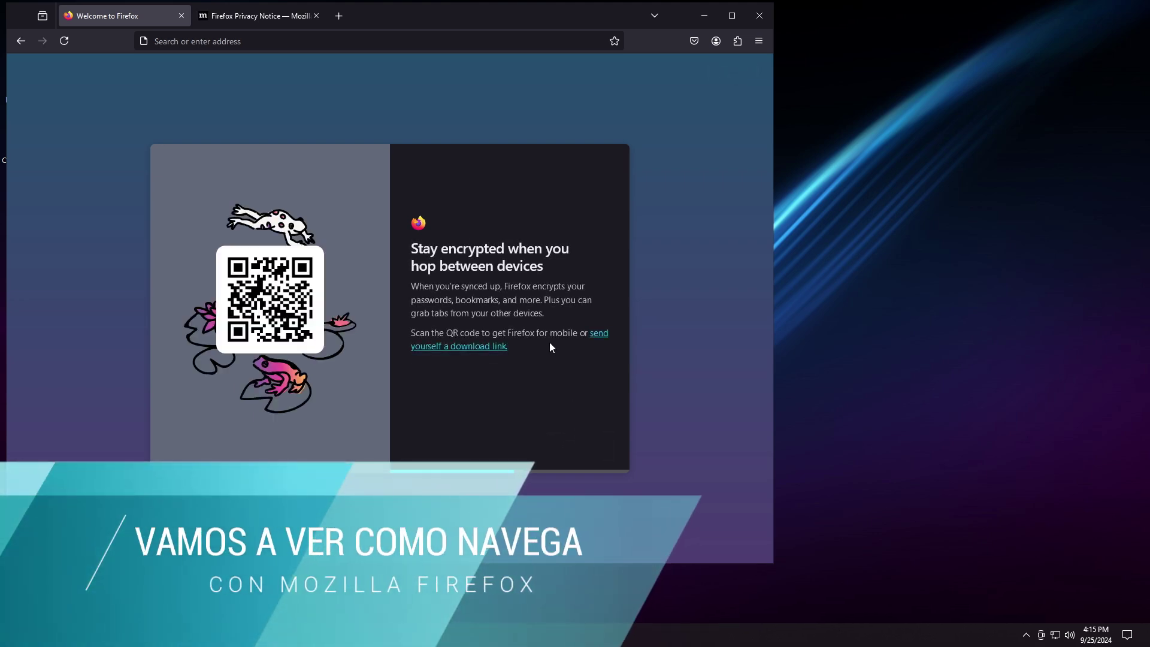
click(569, 451)
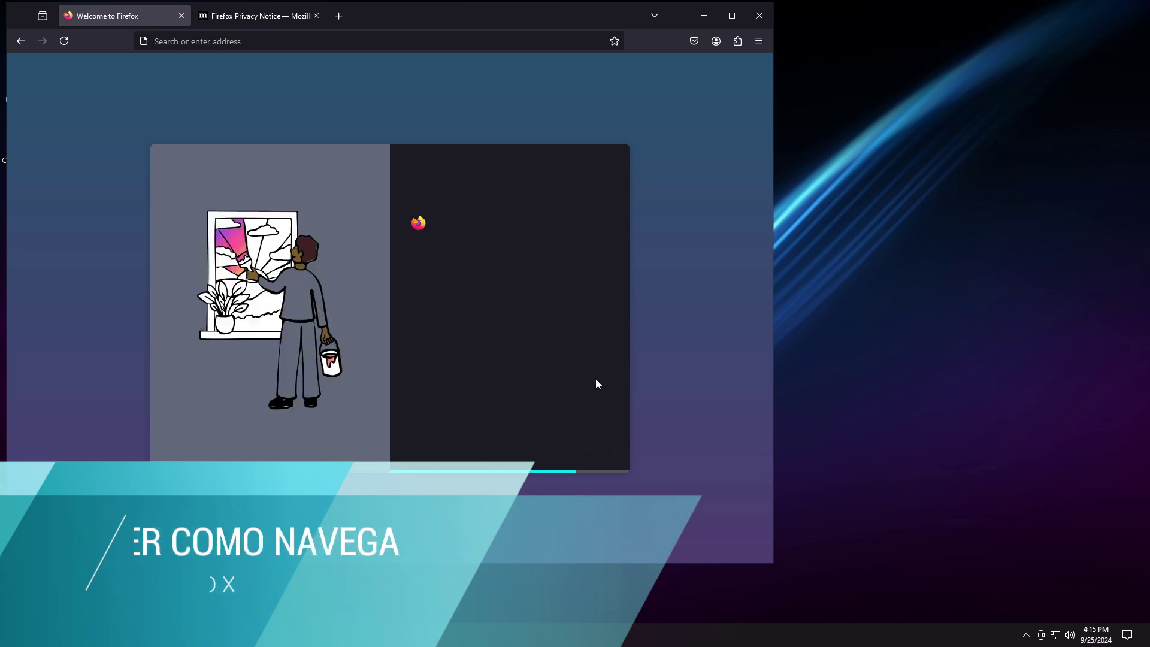
click(577, 451)
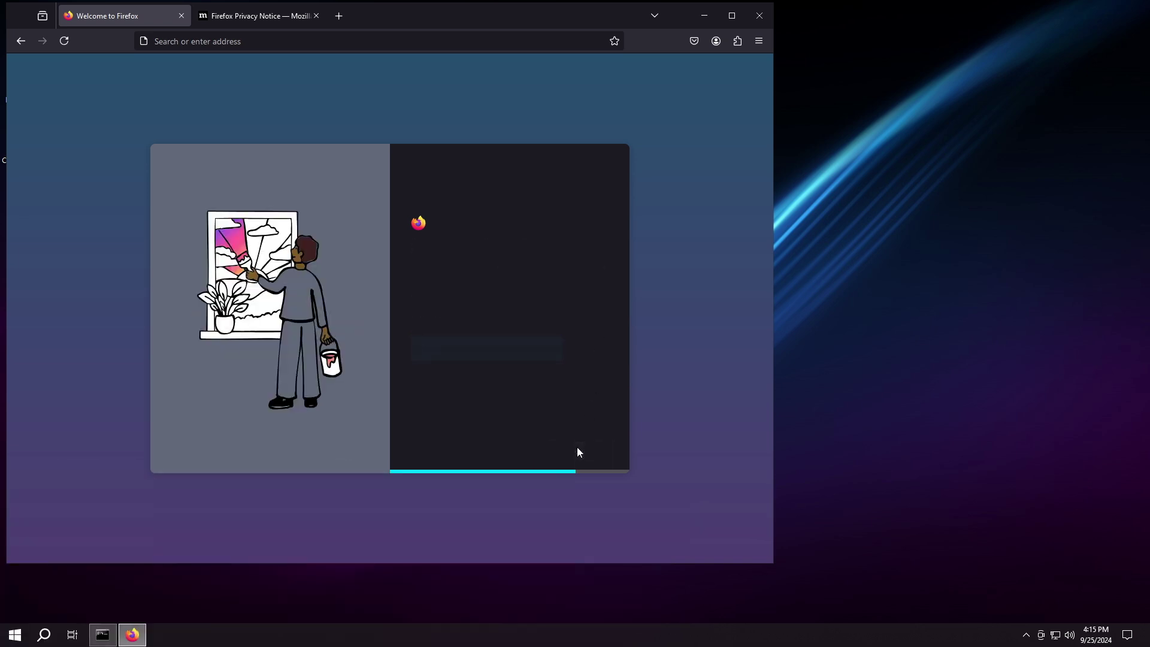
click(445, 350)
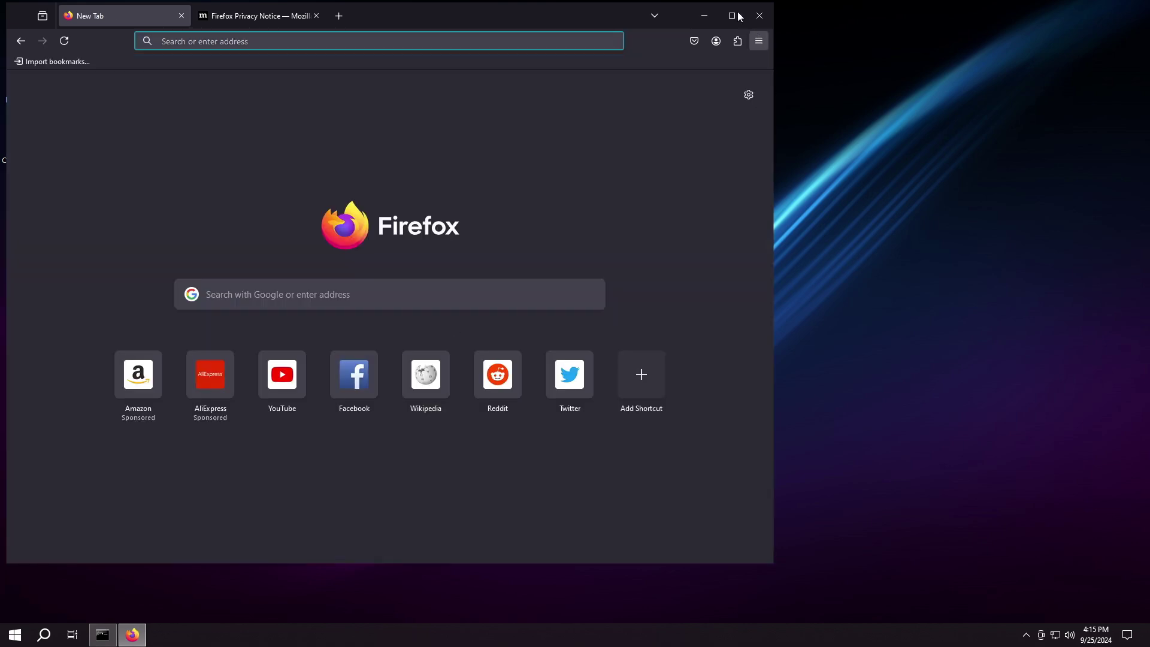
click(731, 16)
click(286, 13)
Step: Open YouTube from the new tab shortcuts and search it for "dtech usb english"
click(460, 409)
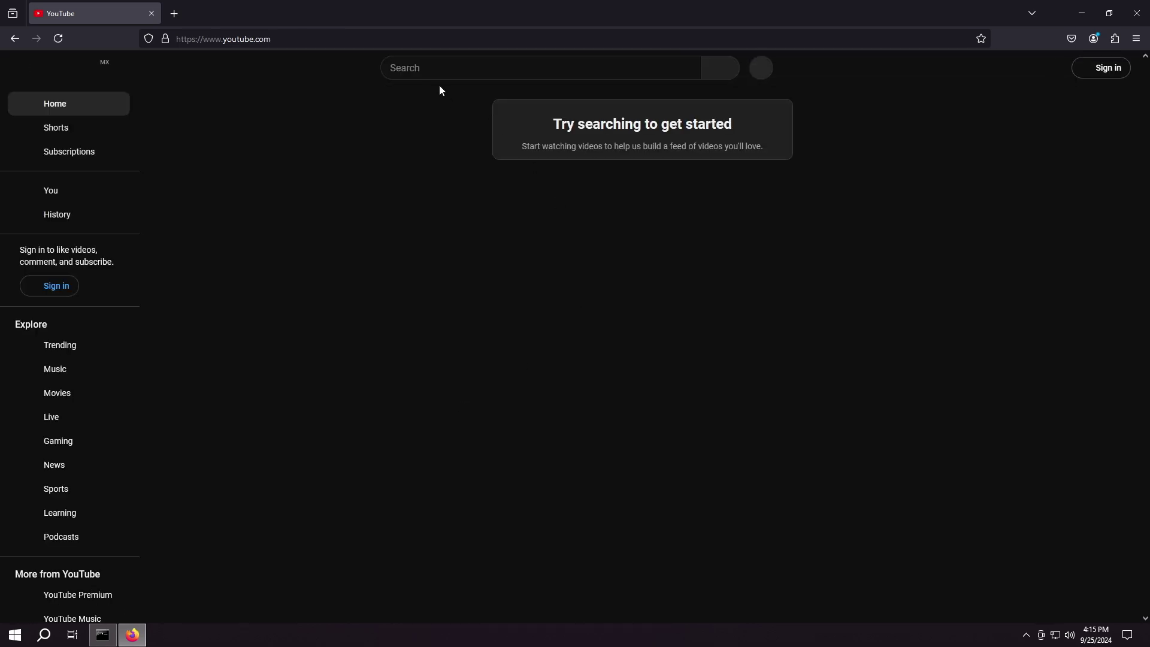
click(439, 67)
text(dtech usb english)
key(Return)
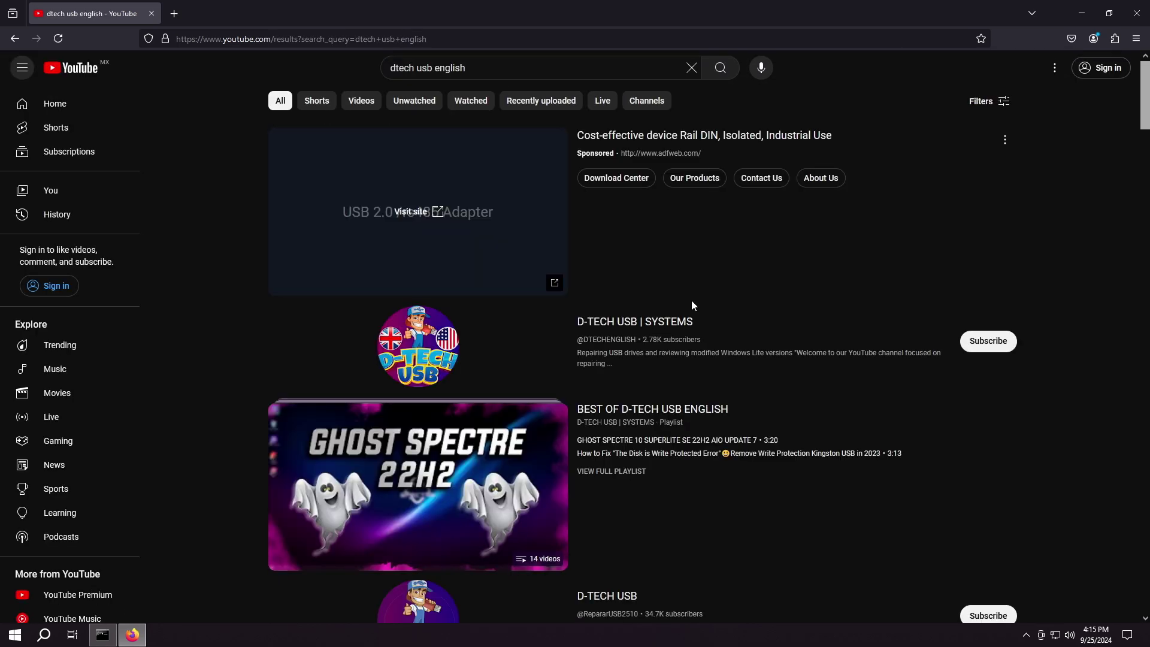
Step: Open the D-TECH USB | SYSTEMS channel and look through the video sections on its home page
click(628, 327)
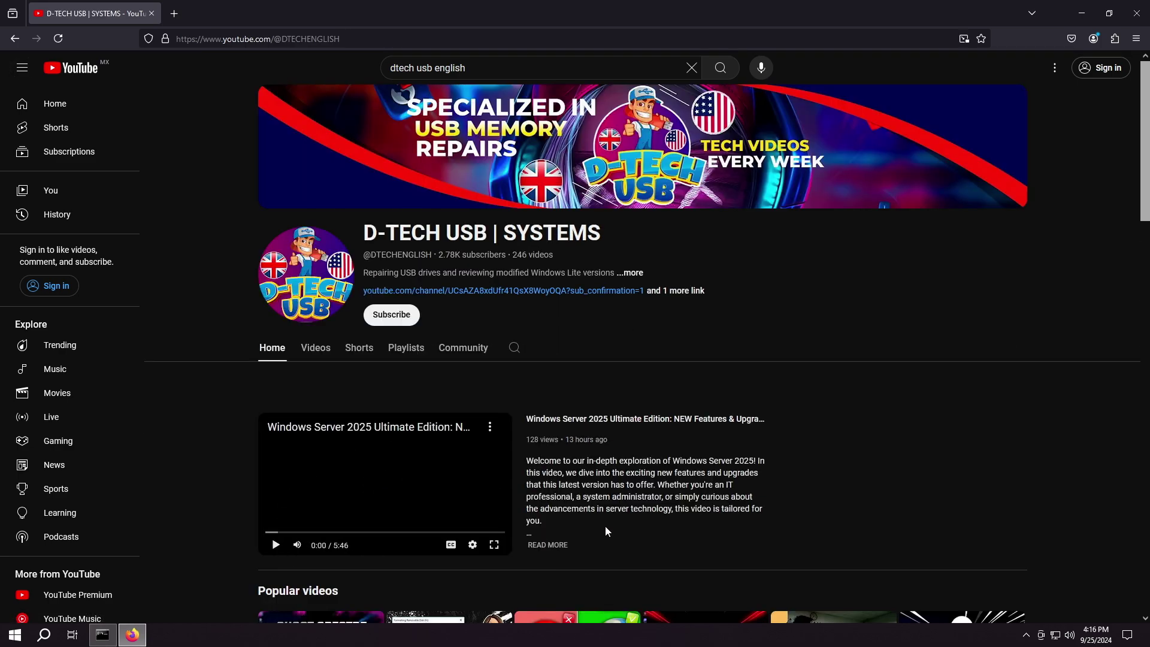
scroll(605, 525, down, 10)
scroll(605, 526, down, 10)
scroll(605, 525, up, 14)
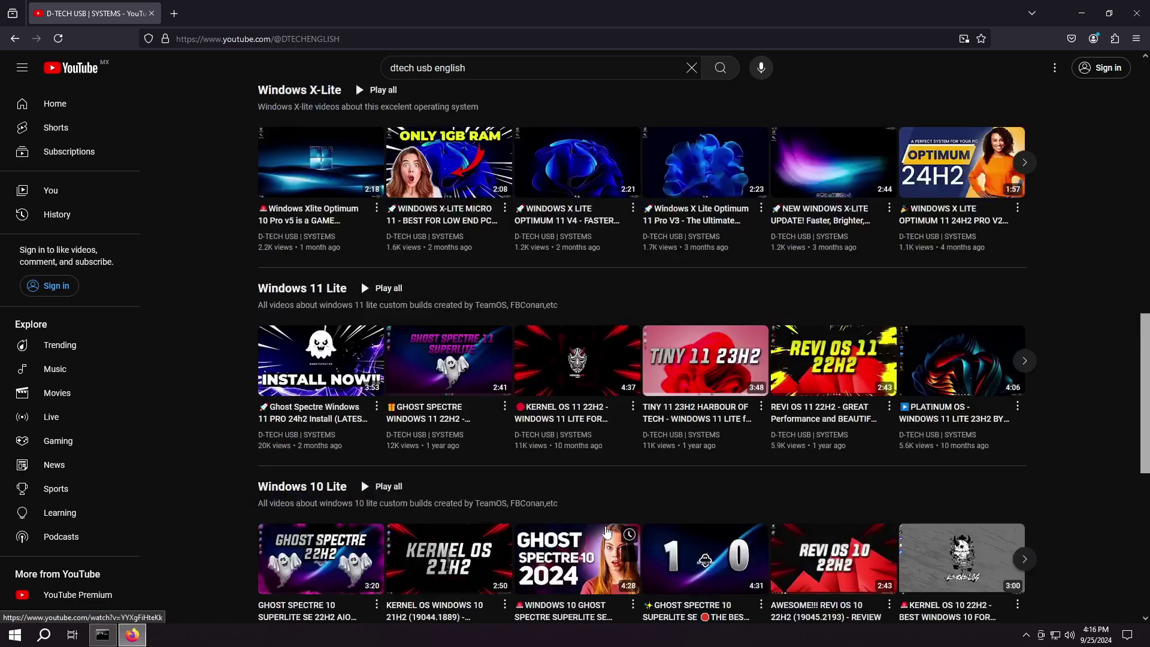
scroll(605, 526, up, 6)
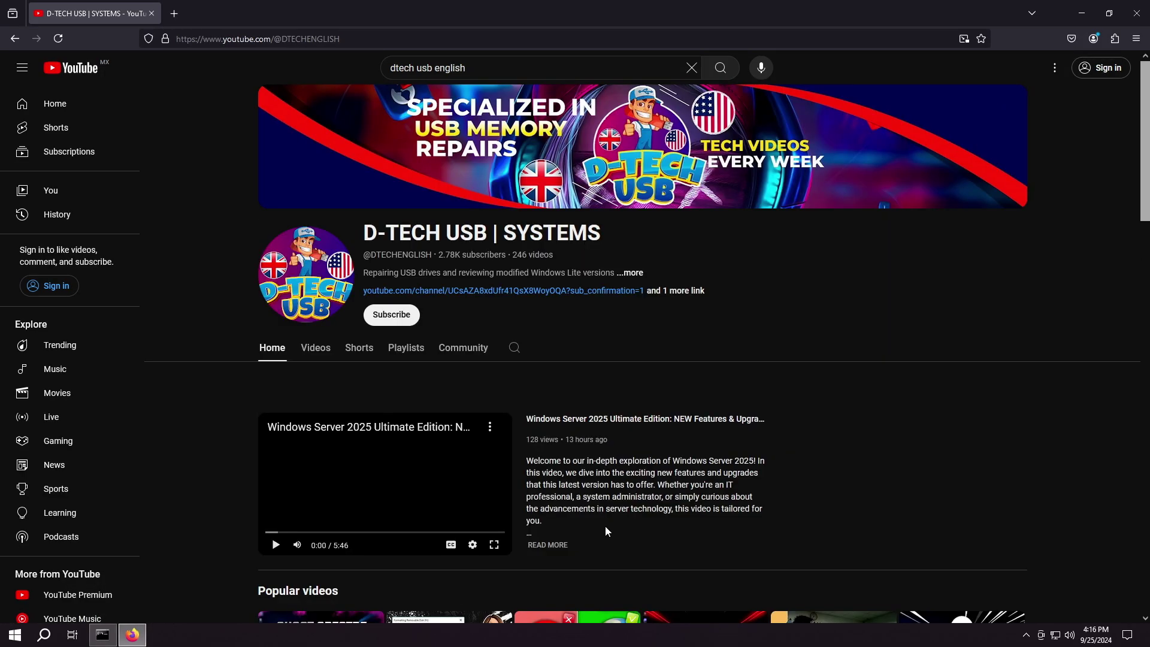
Step: Search Google for "pexels" in a new tab, open the Pexels site and translate it from Spanish to English
click(181, 17)
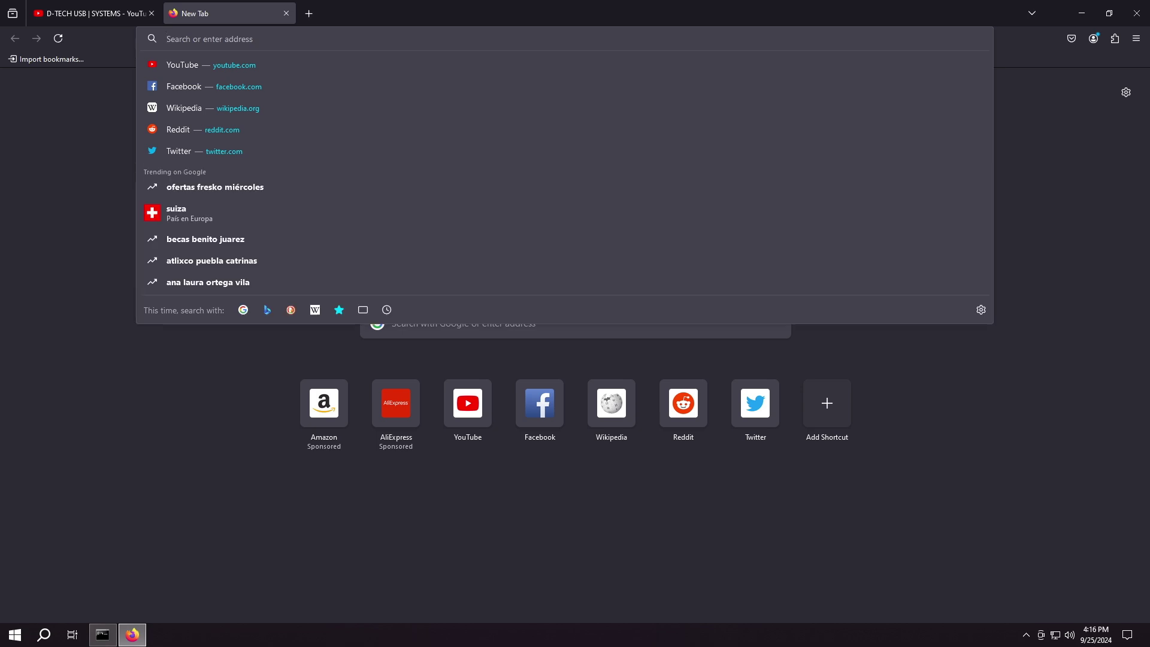
text(pexels)
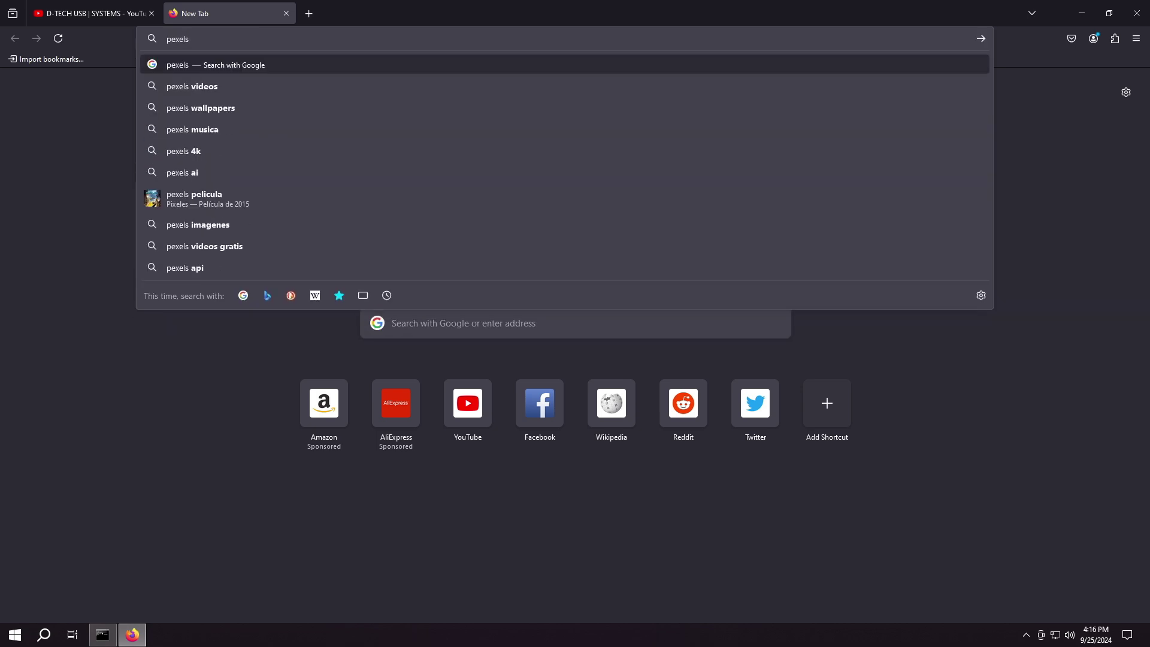
click(180, 67)
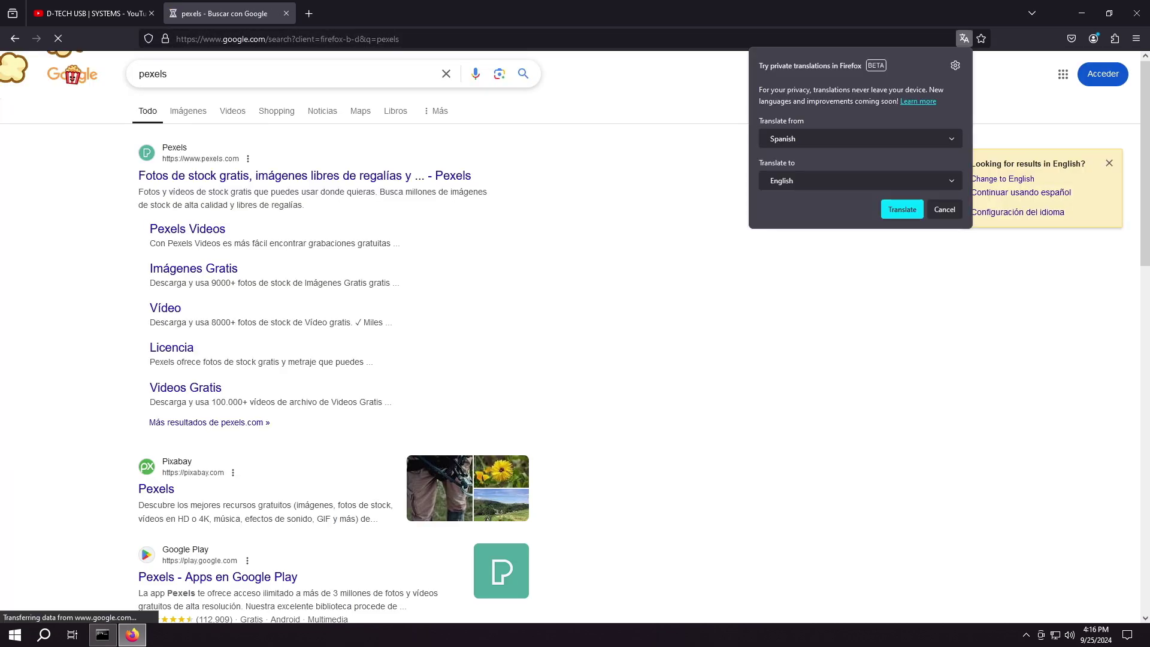
click(202, 180)
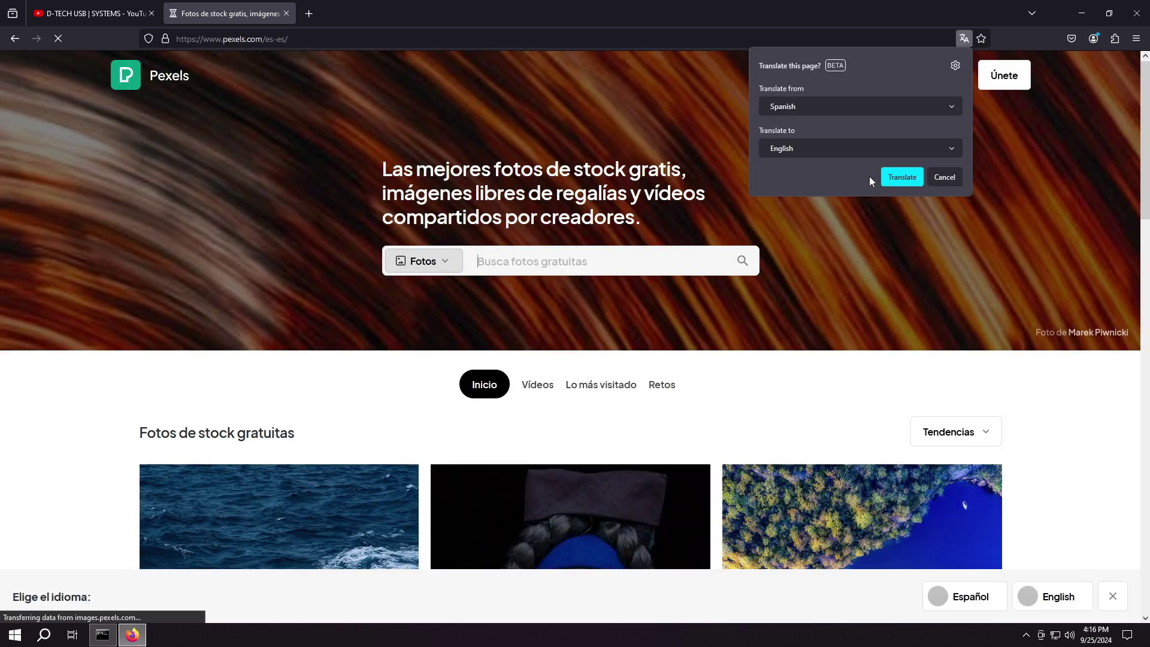
click(898, 177)
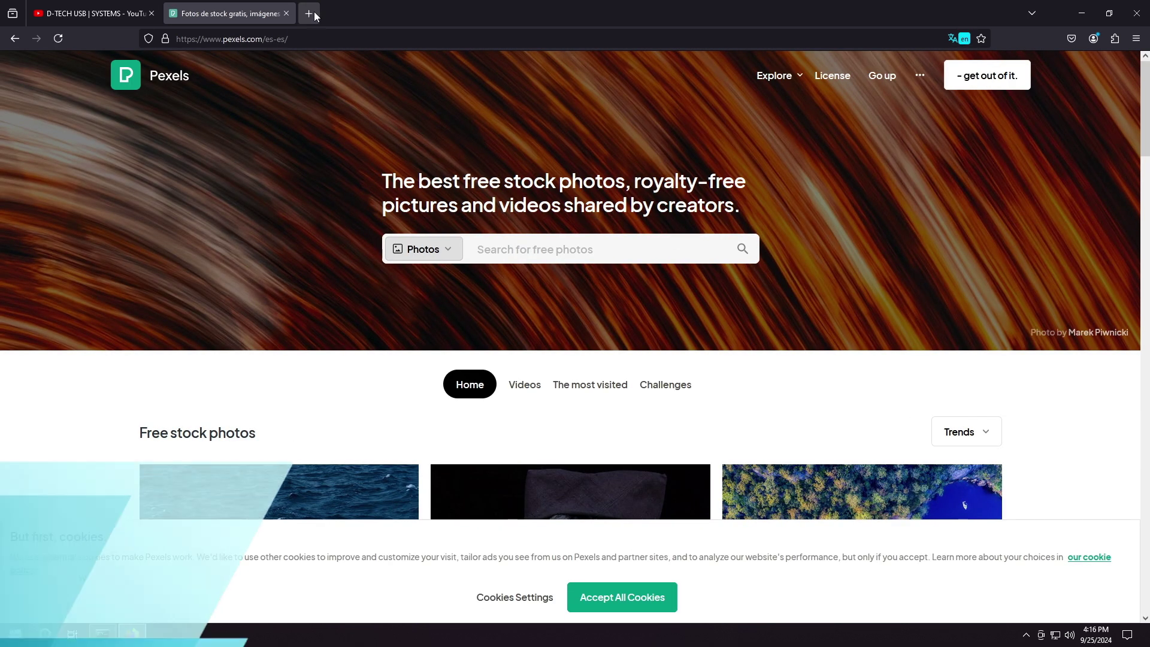
Step: Search Google for "audionautix" in a new tab and open the Audionautix website
click(309, 13)
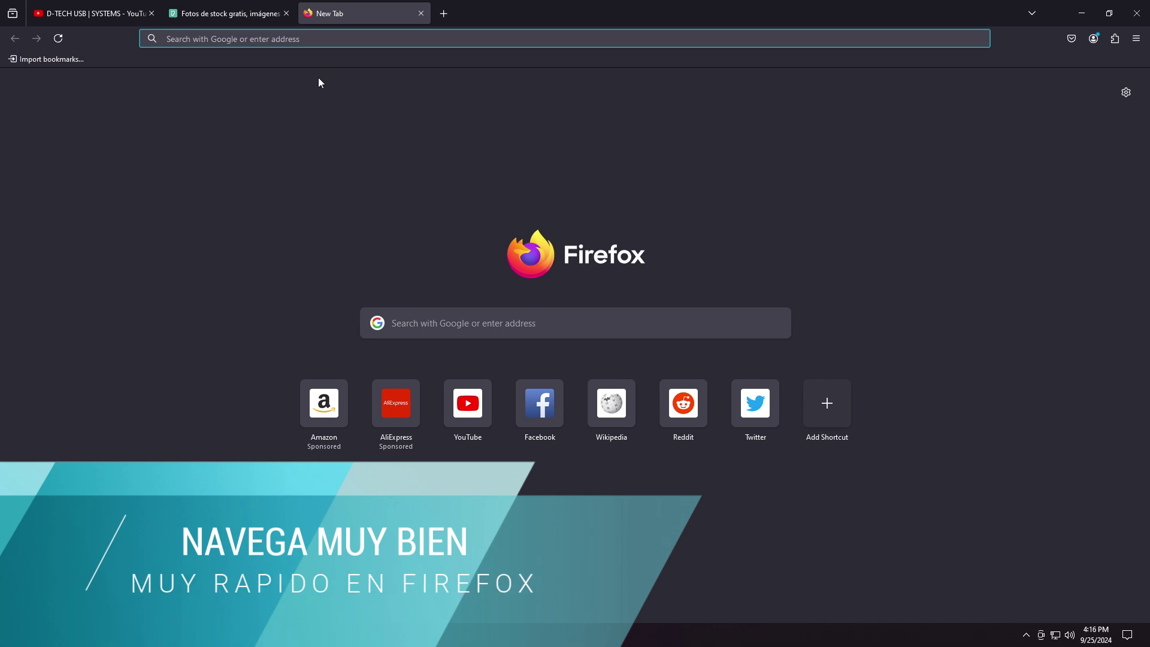
text(audiona)
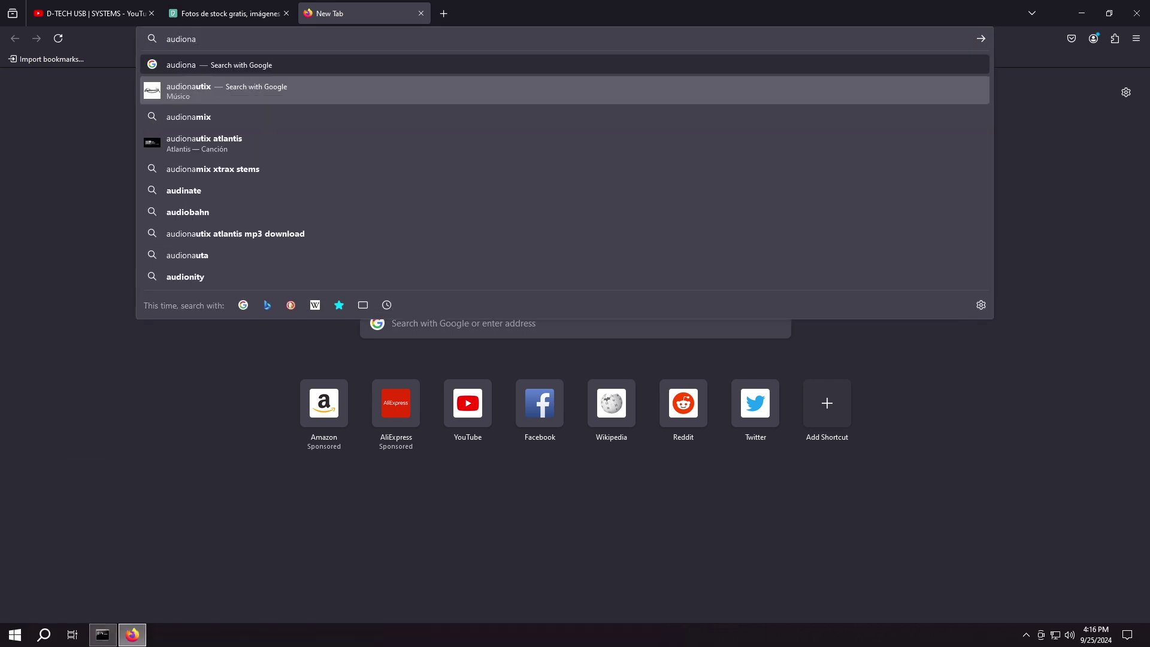
text(utix)
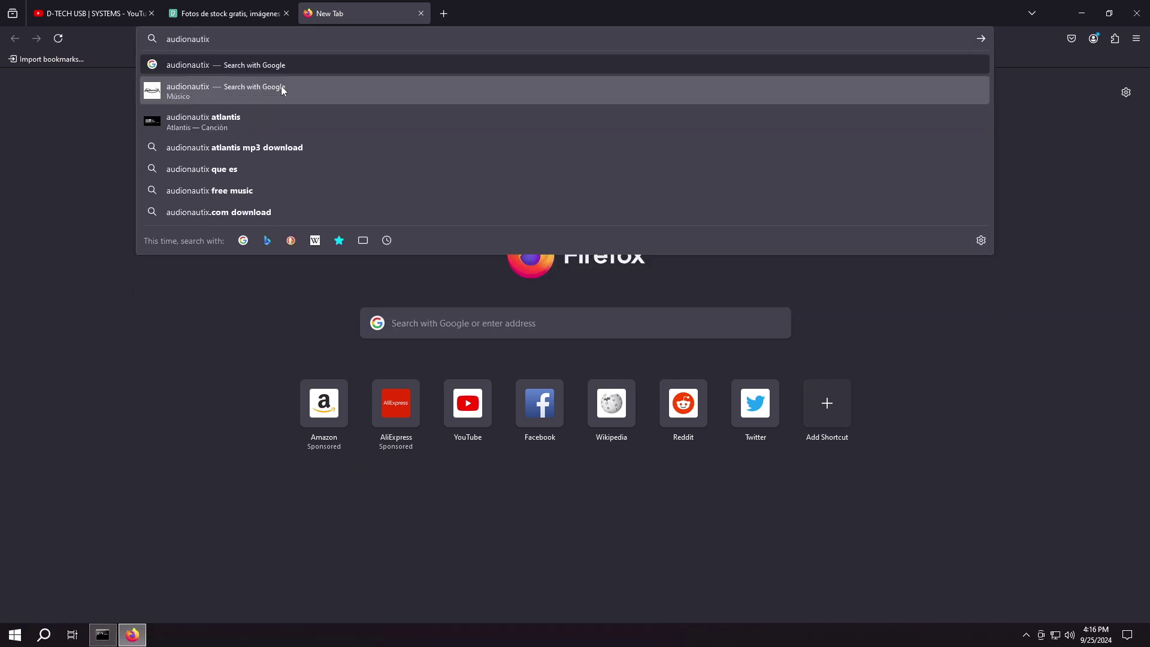
click(196, 63)
click(260, 174)
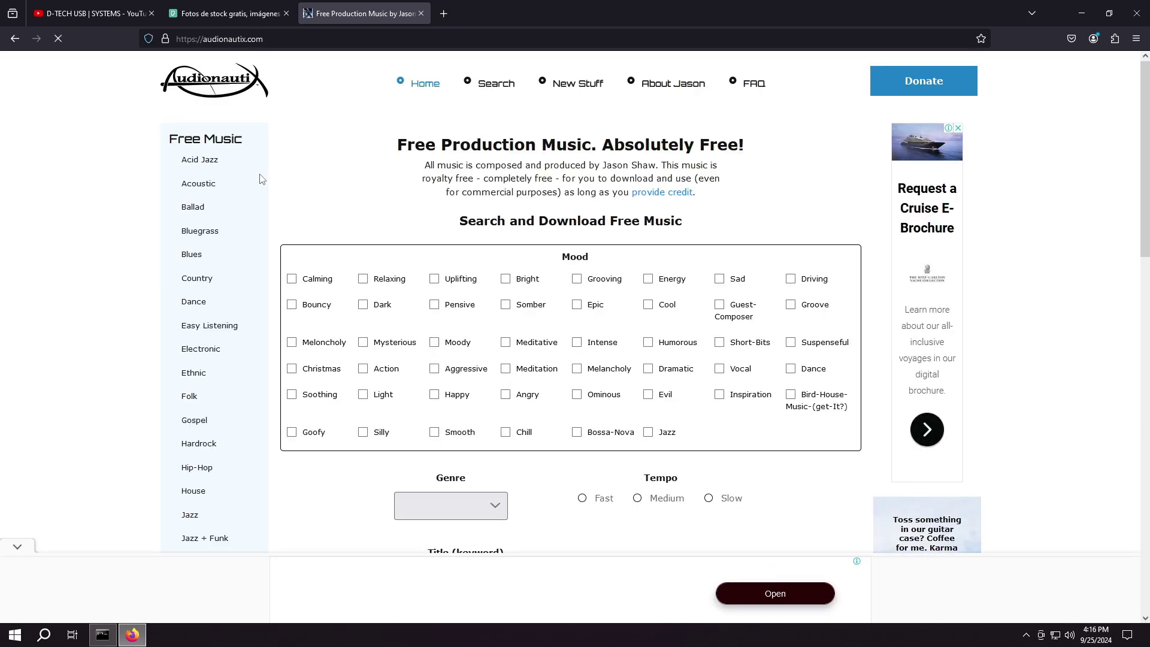
Step: Look through the Audionautix home page, including its free music search filters and genre list
scroll(563, 260, down, 2)
scroll(563, 260, down, 8)
scroll(563, 259, up, 9)
scroll(548, 250, down, 12)
scroll(551, 249, up, 5)
scroll(551, 249, up, 9)
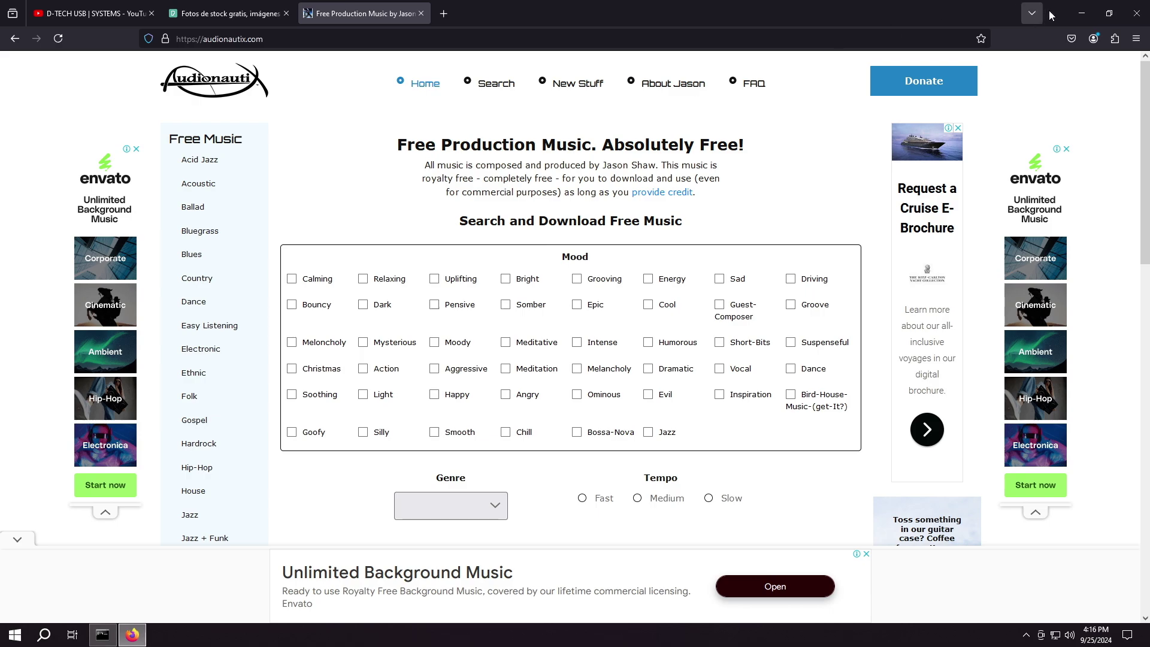
Step: Minimize Firefox, close the Ghost Toolbox window and open Task Manager from the desktop
click(1081, 13)
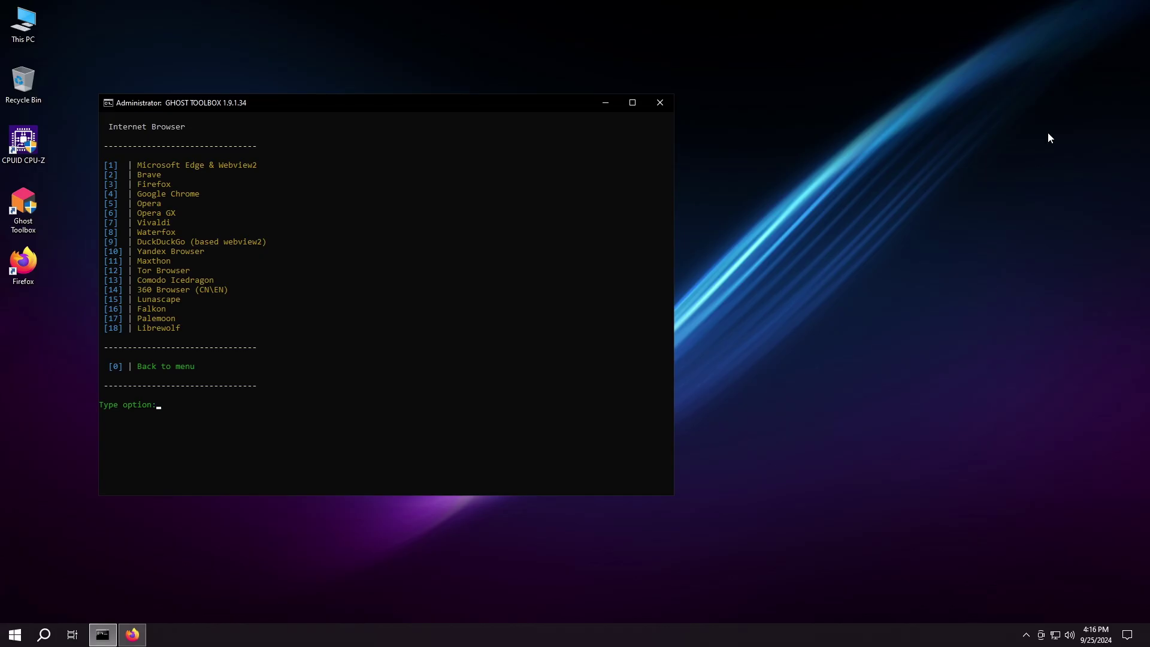
click(672, 108)
right_click(712, 629)
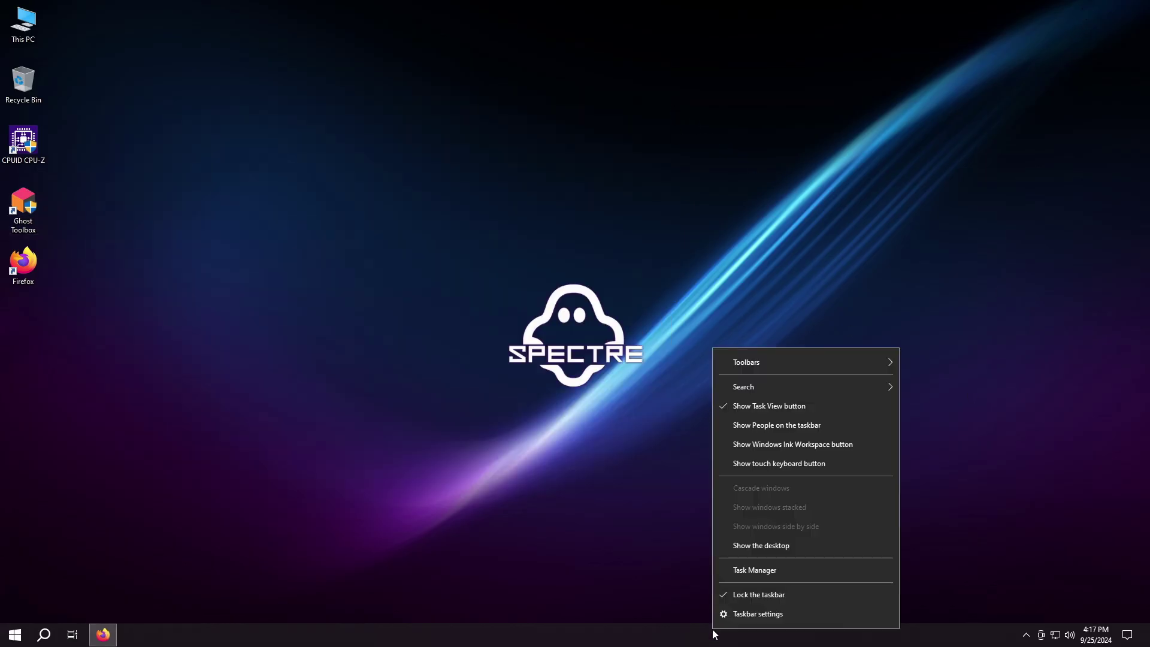
click(770, 569)
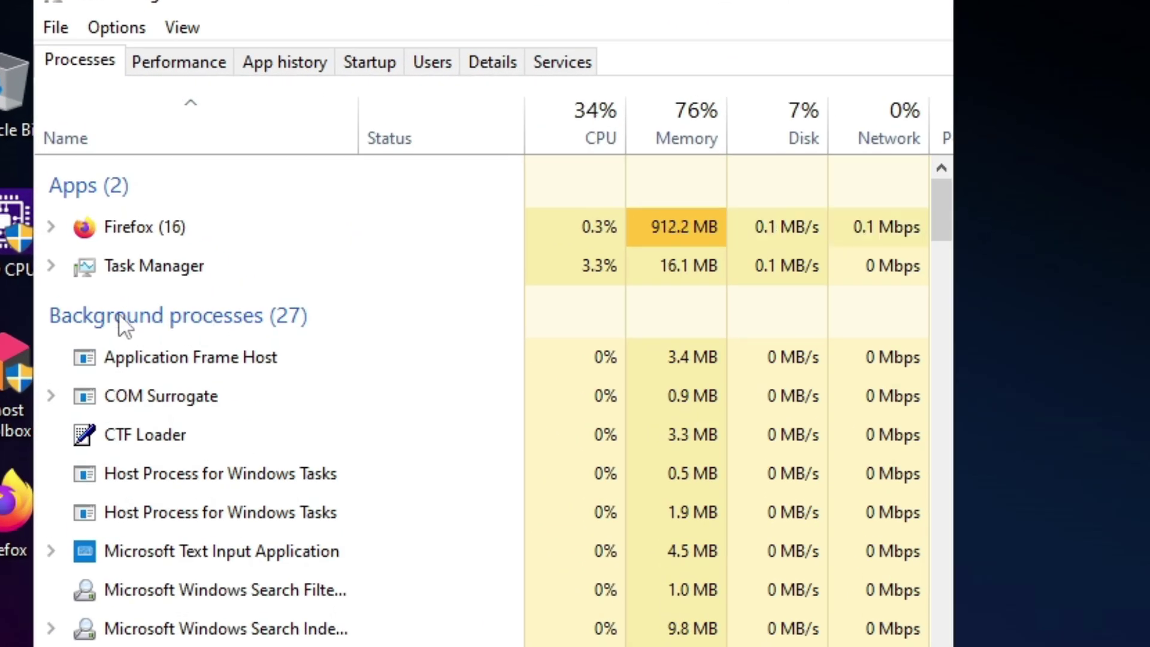
Step: Examine the CPU and memory performance details in Task Manager and close it
click(185, 67)
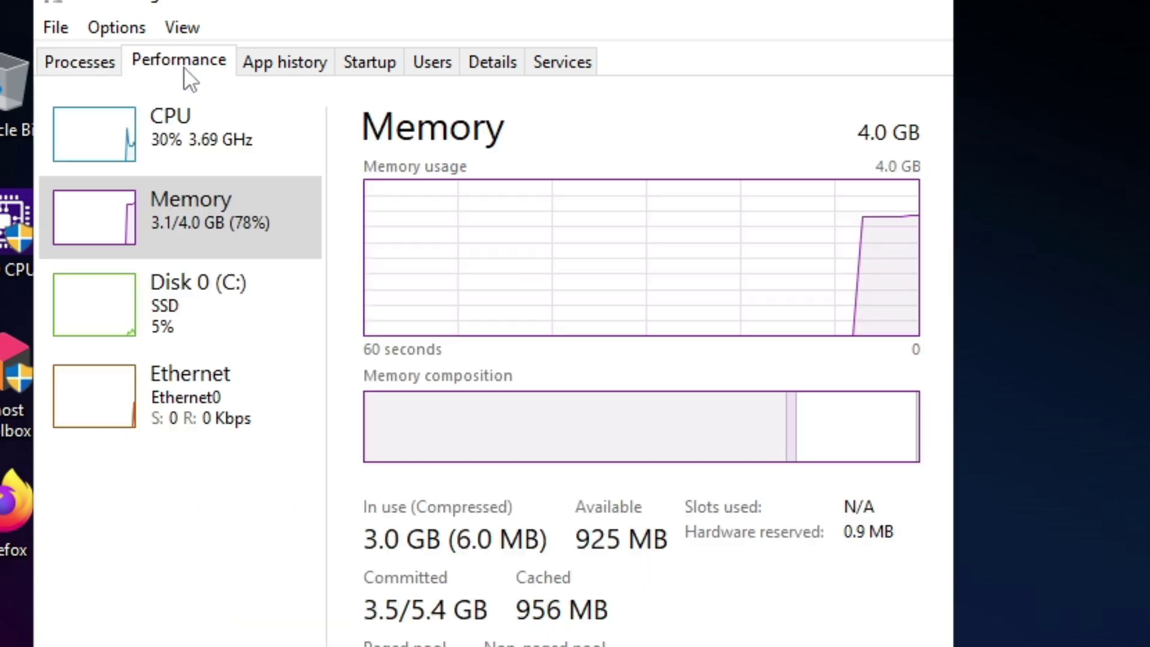
click(177, 141)
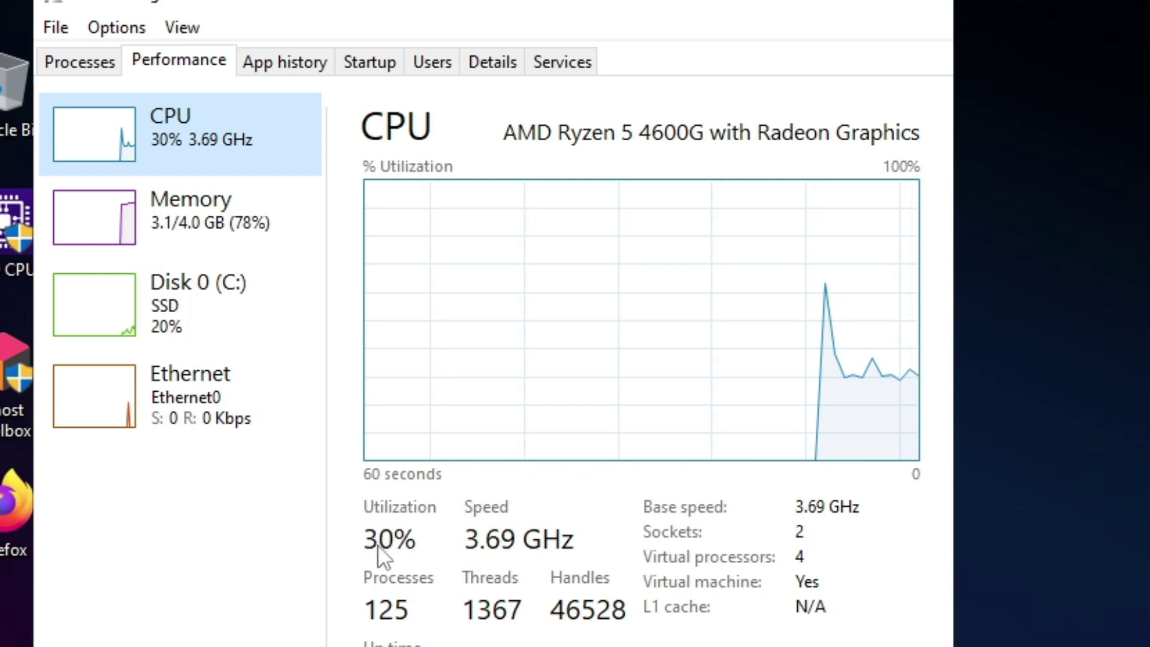
click(267, 246)
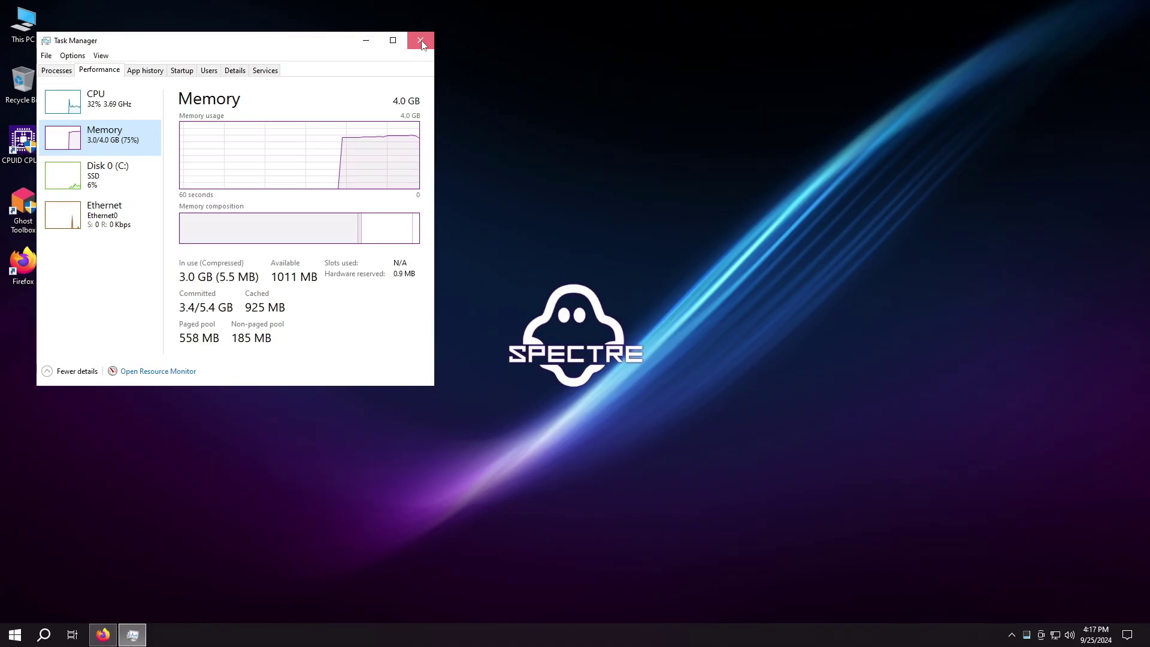
click(421, 41)
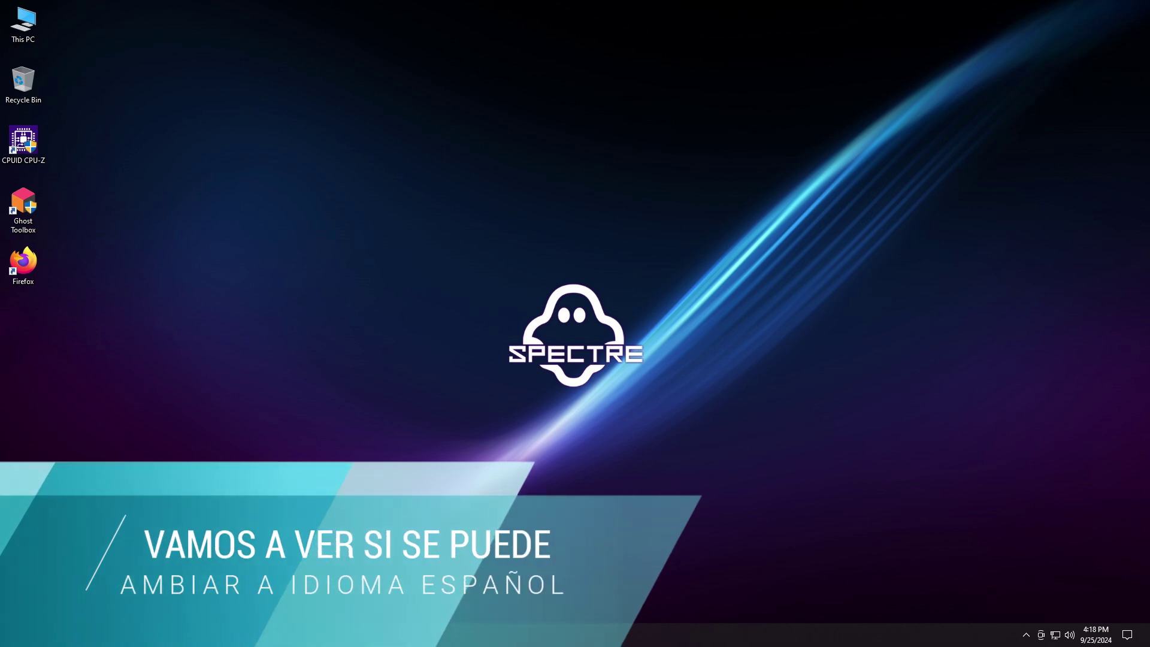
Step: Open the Language page of the Time & Language section in Windows Settings
click(15, 634)
click(199, 546)
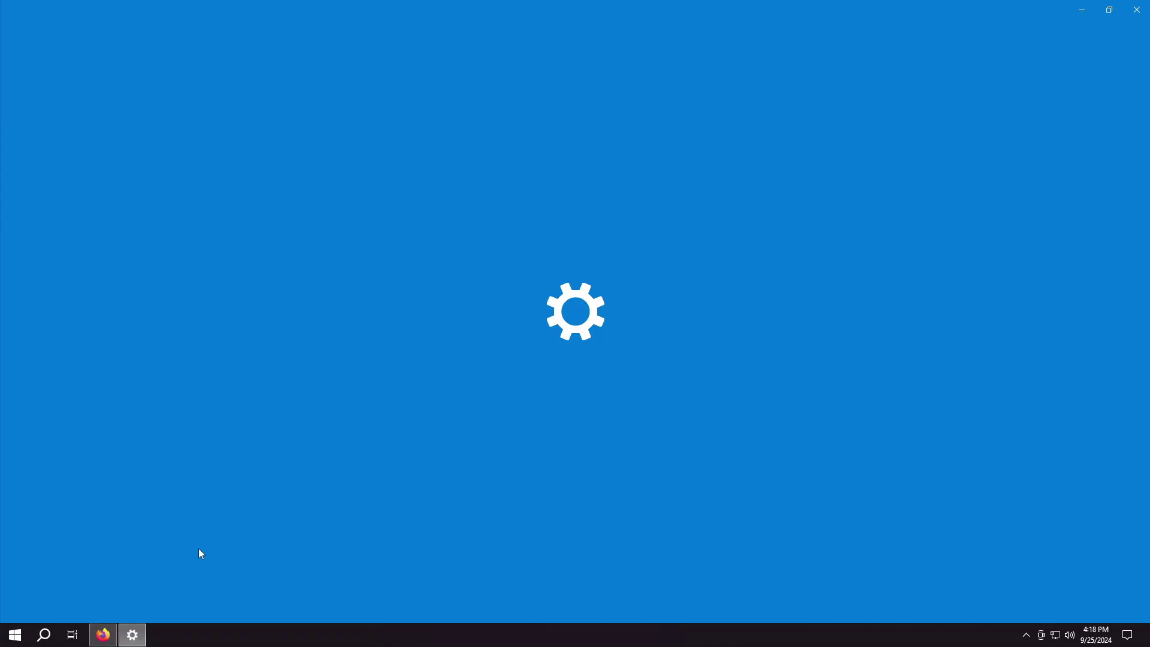
click(584, 262)
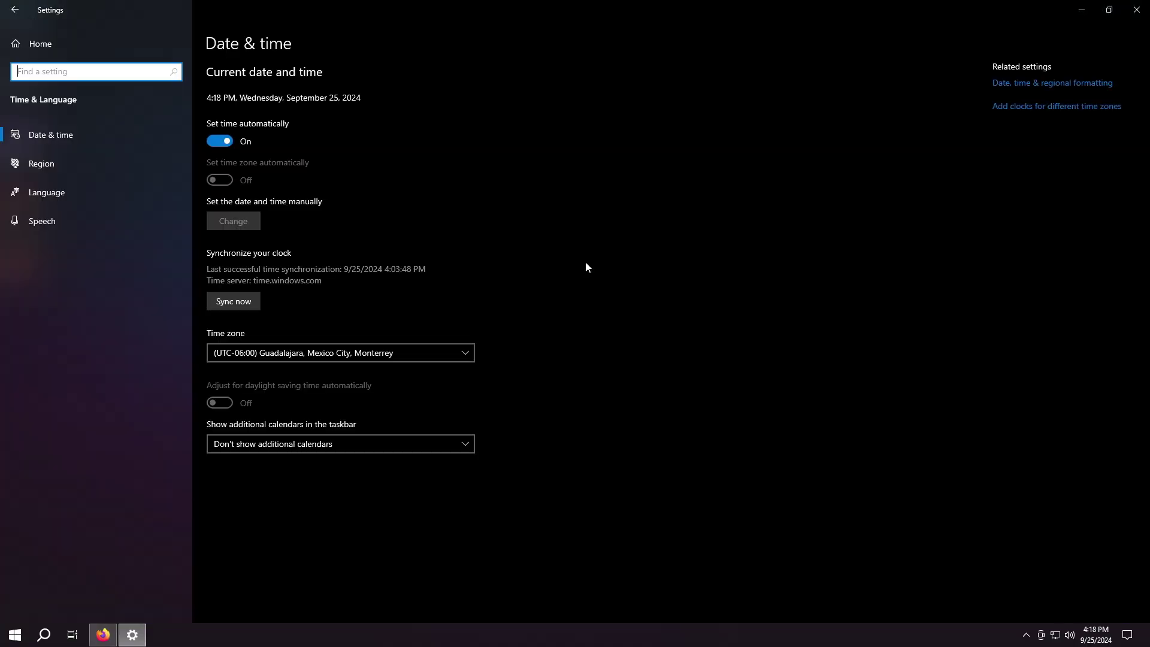
click(66, 194)
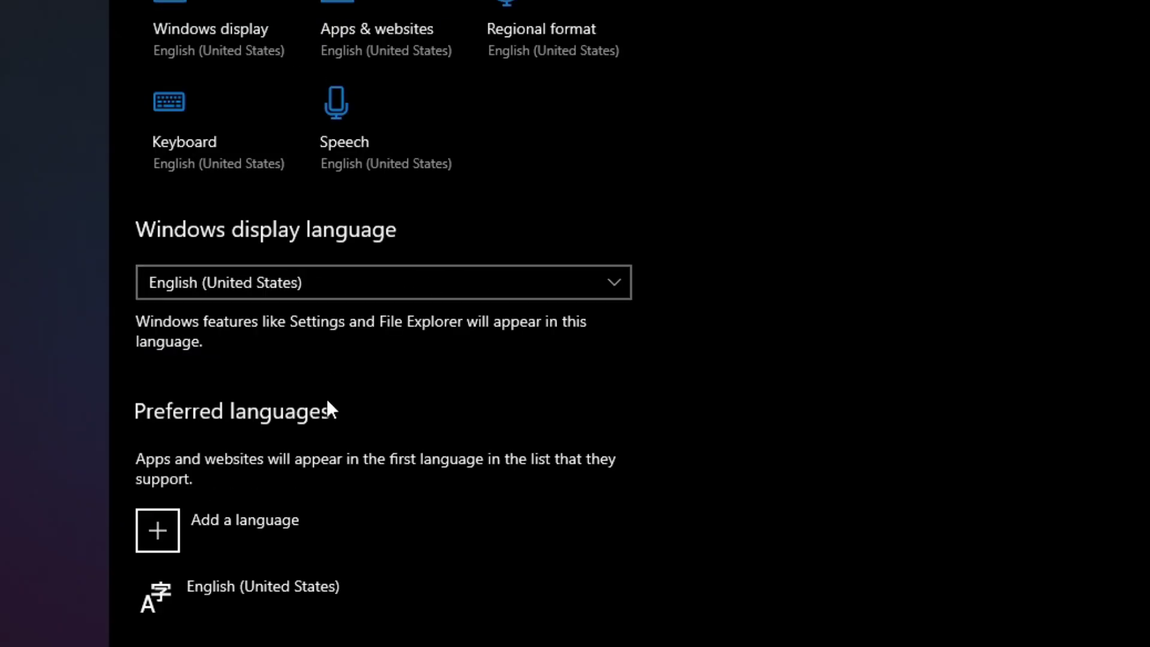
Step: Search the installable languages for "spanish" and install Español (México) with its language pack, text-to-speech, speech recognition and handwriting features
click(235, 510)
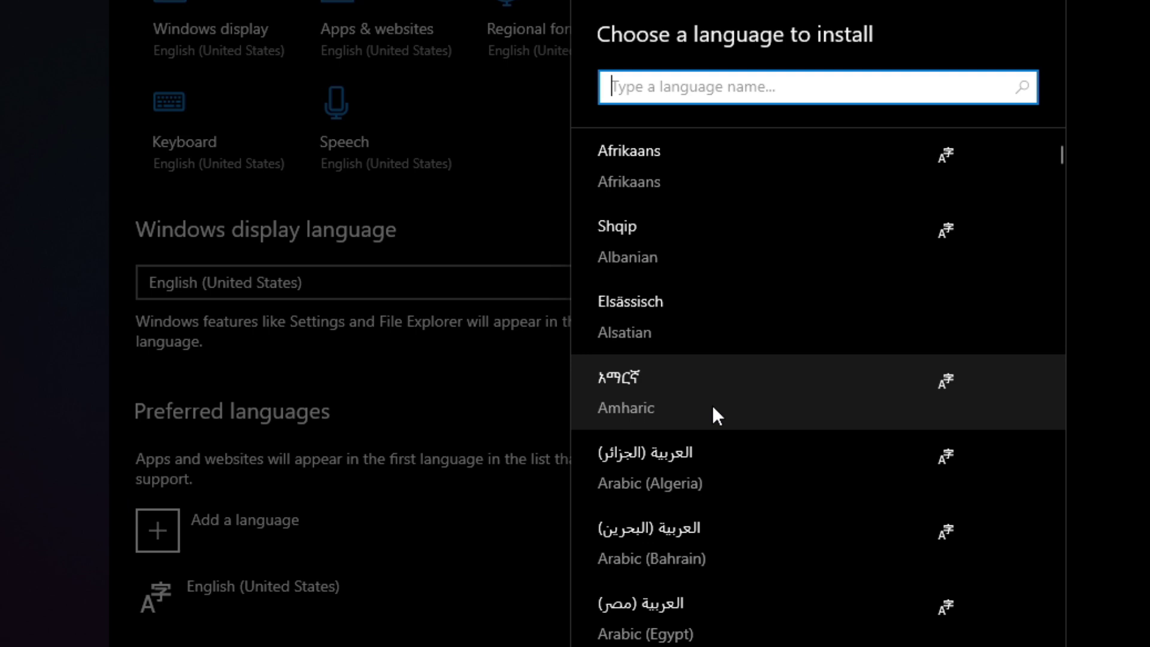
text(span)
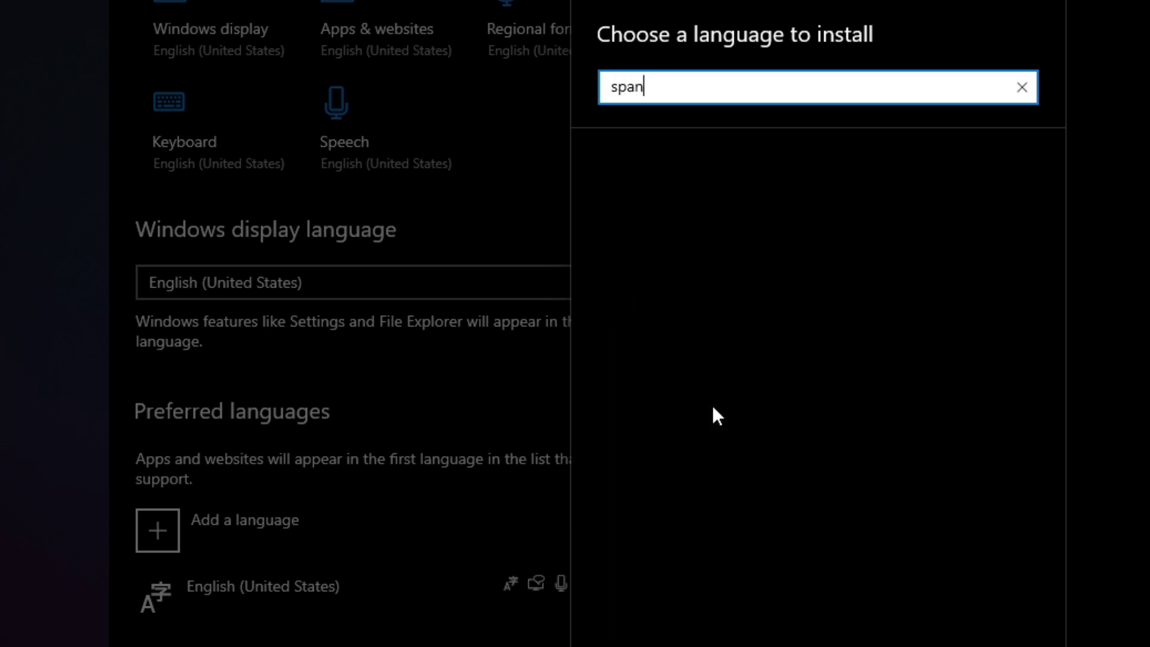
text(ish)
scroll(704, 423, down, 3)
scroll(707, 429, down, 5)
click(695, 454)
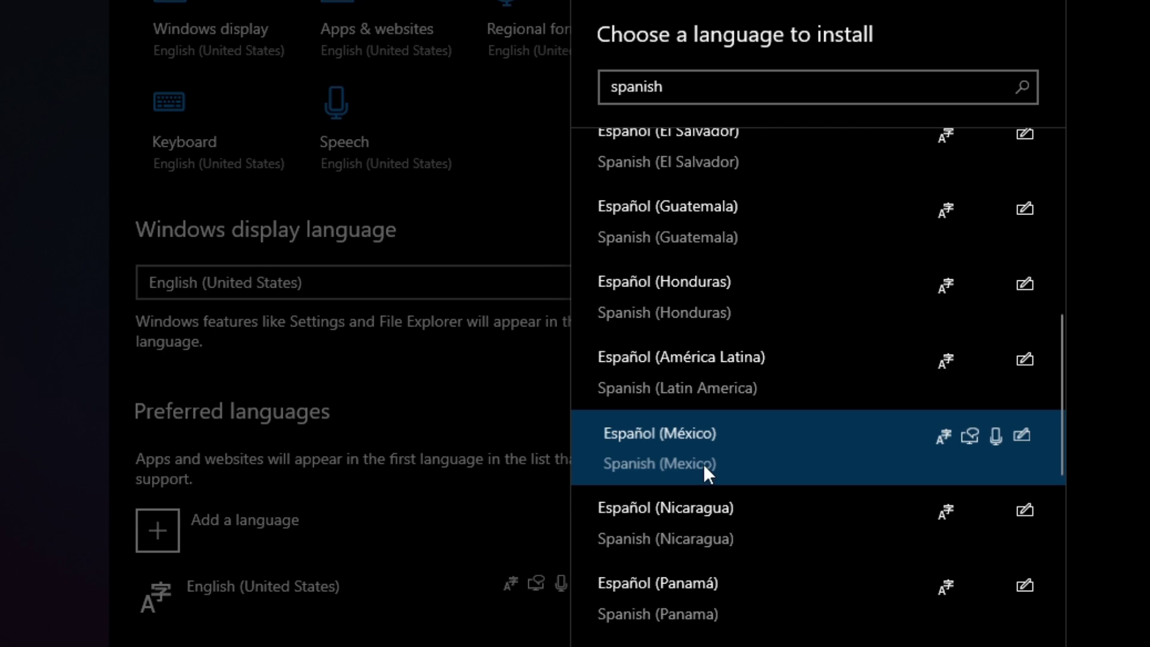
key(Return)
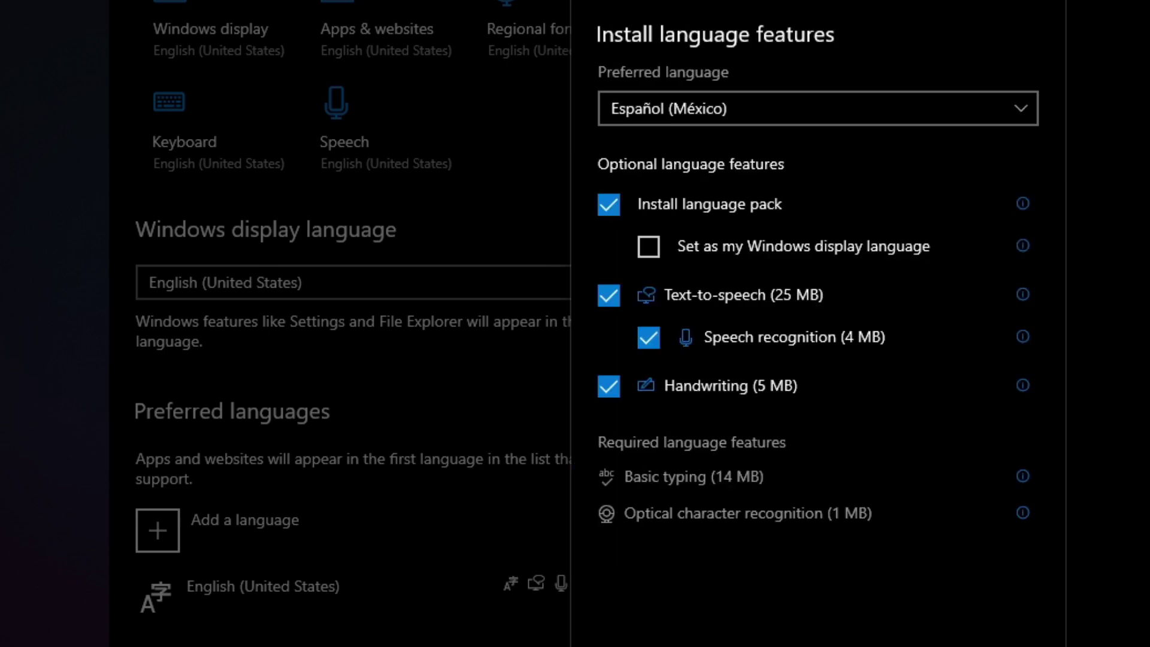
key(Return)
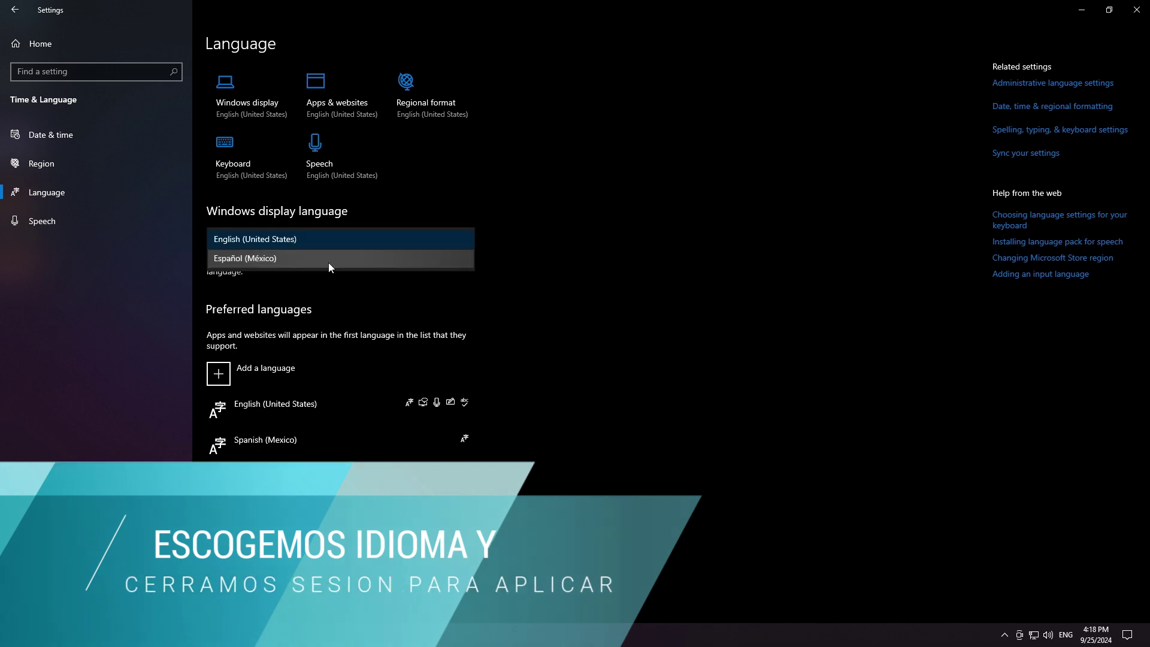
Step: Set the Windows display language to Español (México), sign out to apply it and sign back in
click(328, 261)
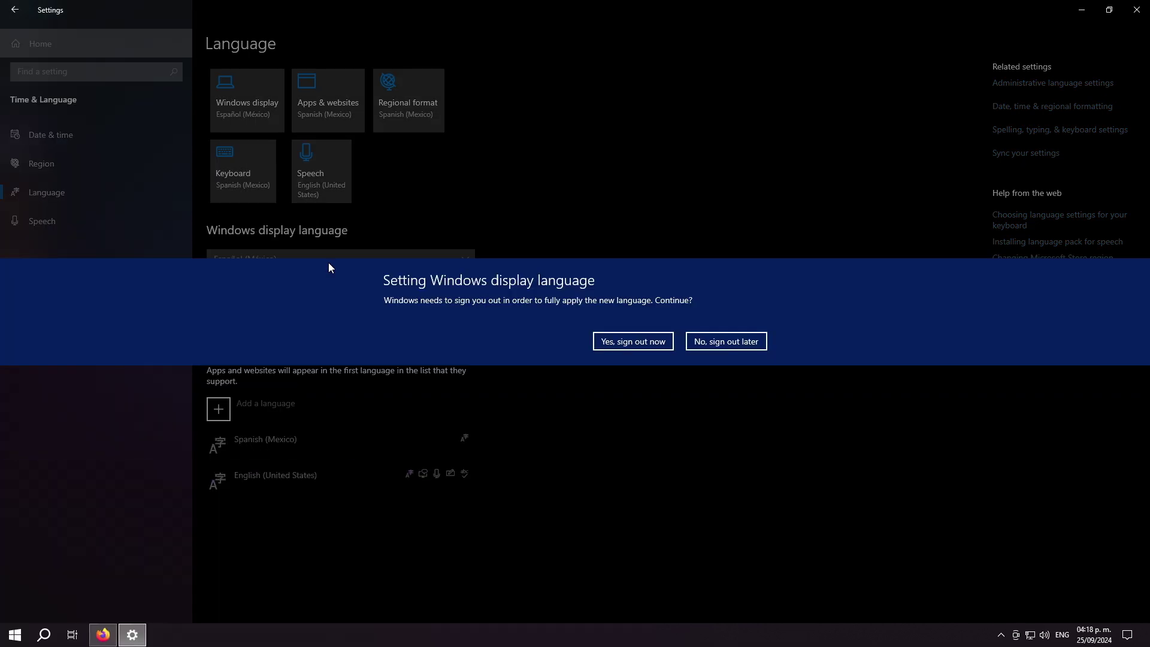
click(636, 342)
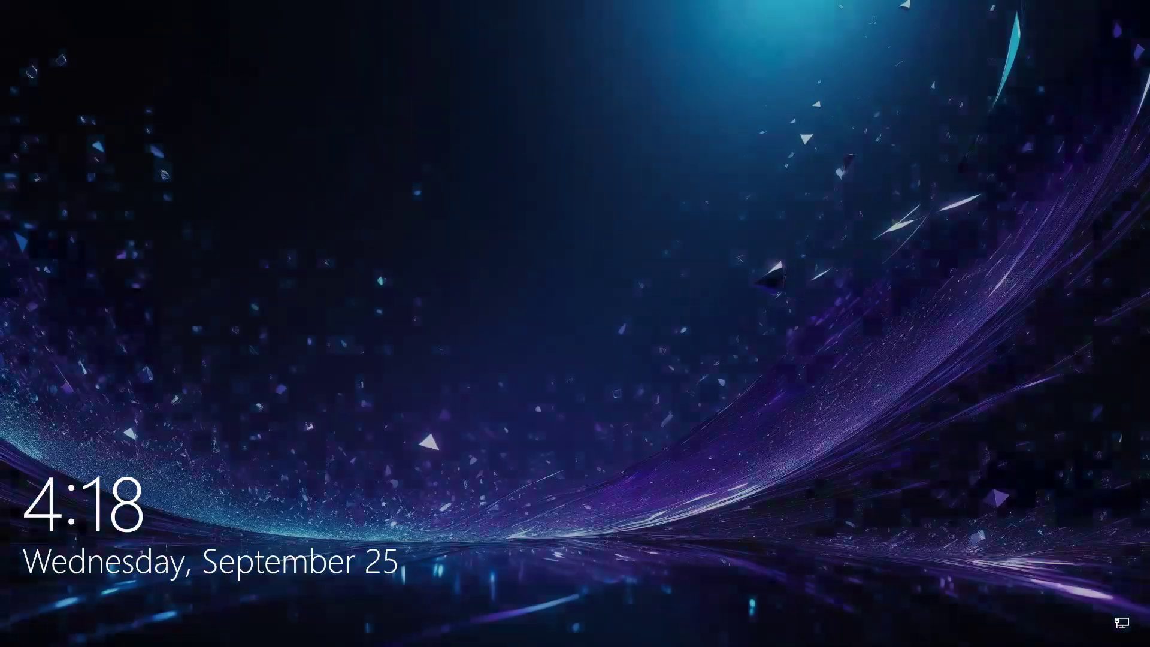
click(570, 265)
click(577, 366)
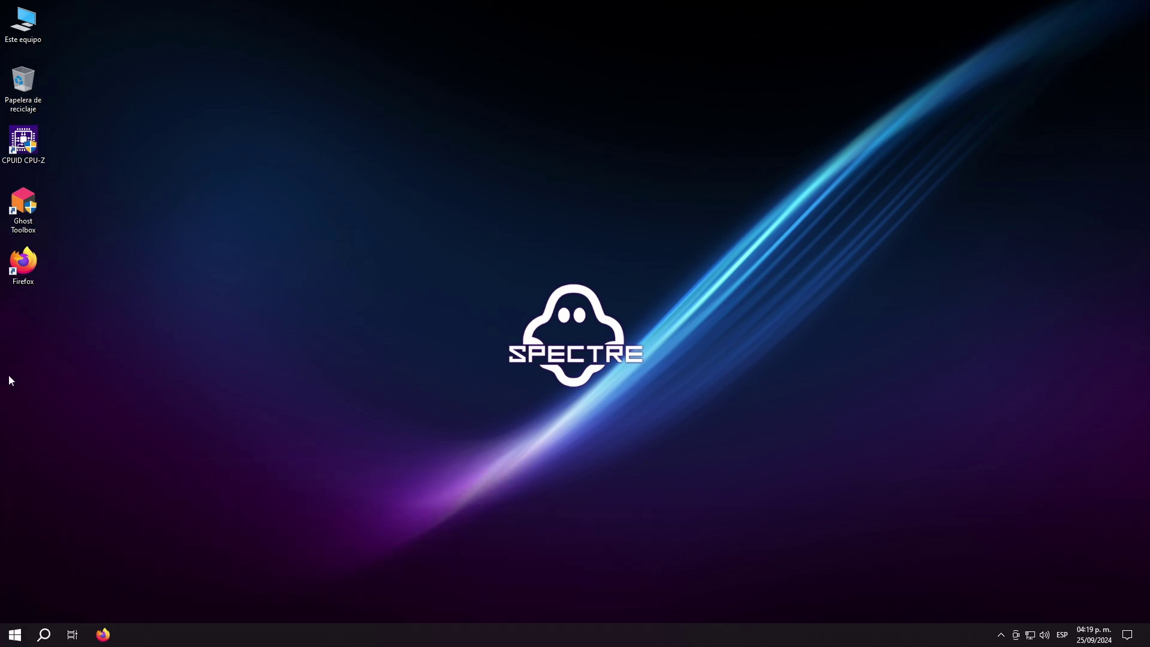
Step: Check the Spanish interface in the Start menu and Este equipo
click(13, 633)
click(40, 21)
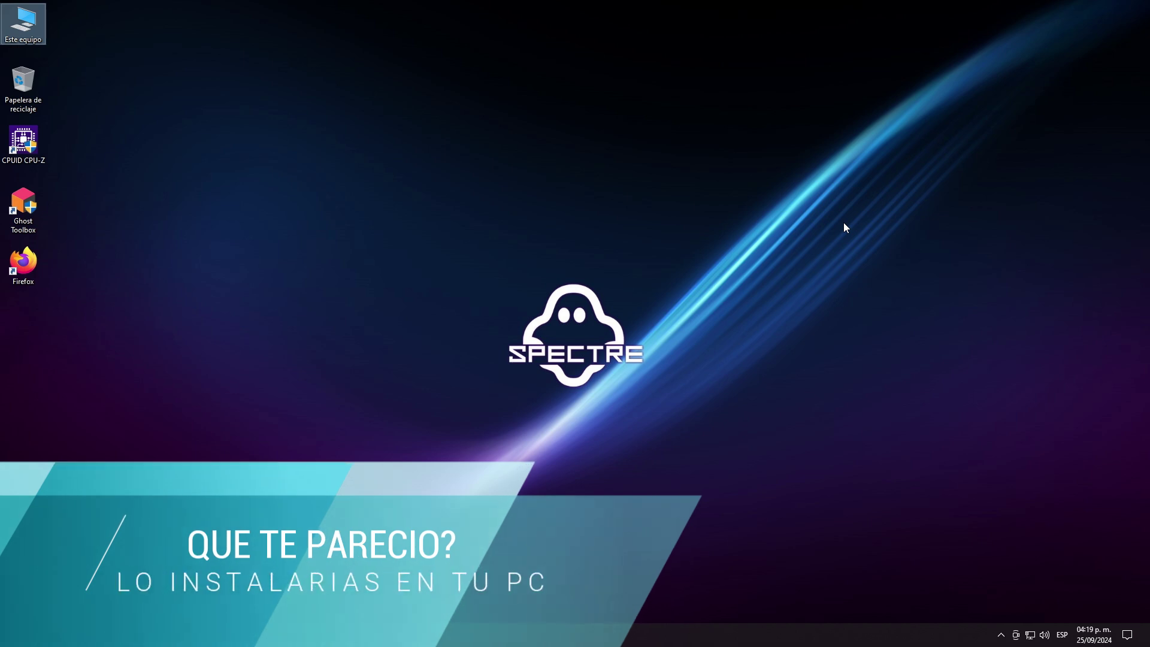